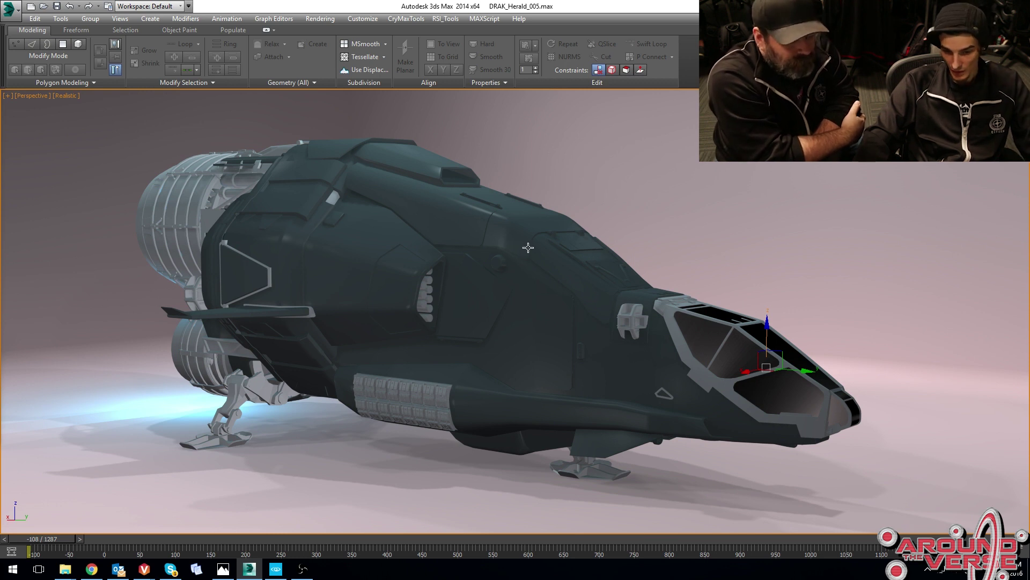
Examine the ship's exterior from the front quarter and in side profile.
middle_click_drag(482, 269, 565, 271)
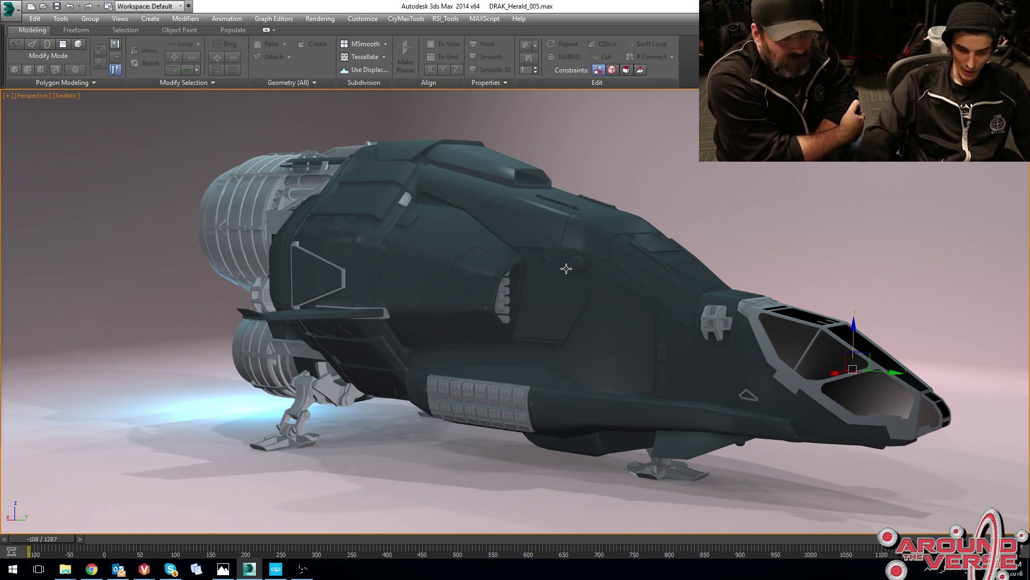
middle_click_drag(566, 268, 462, 276, "alt")
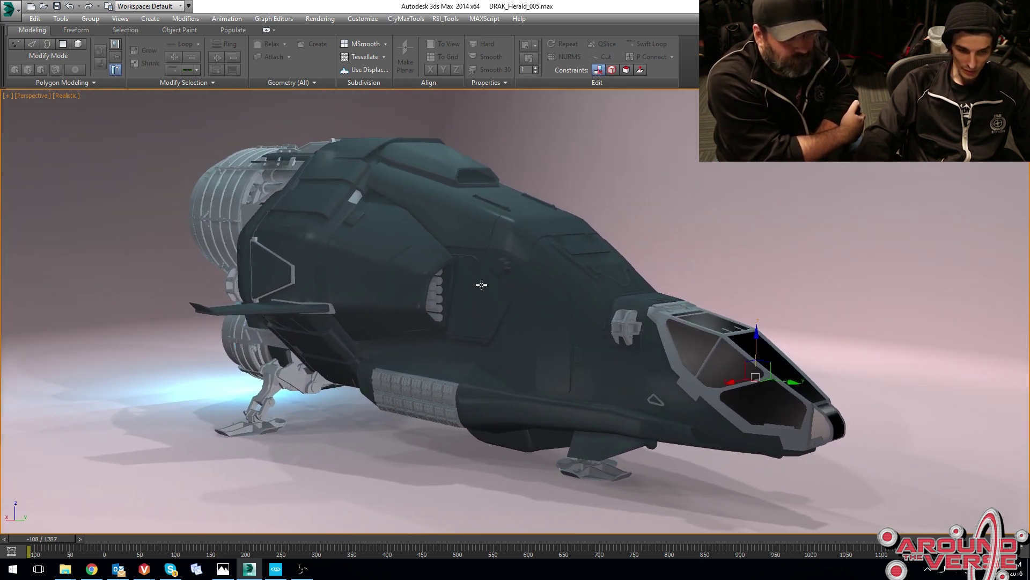
mouse_move(493, 304)
middle_mouse_down()
mouse_move(488, 319)
mouse_move(492, 292)
middle_mouse_up()
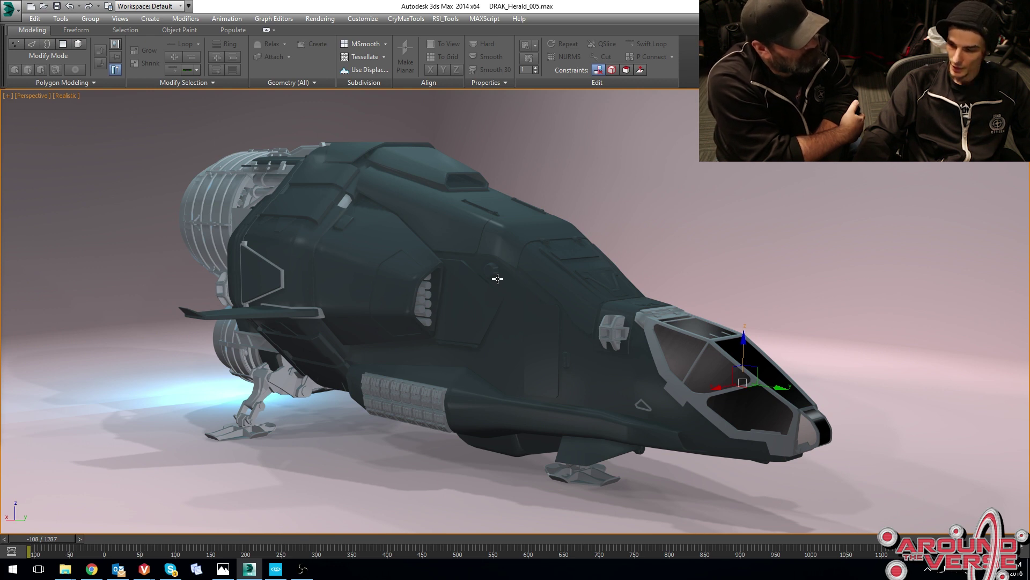
middle_click_drag(453, 277, 680, 276)
scroll(492, 285, "down", 2)
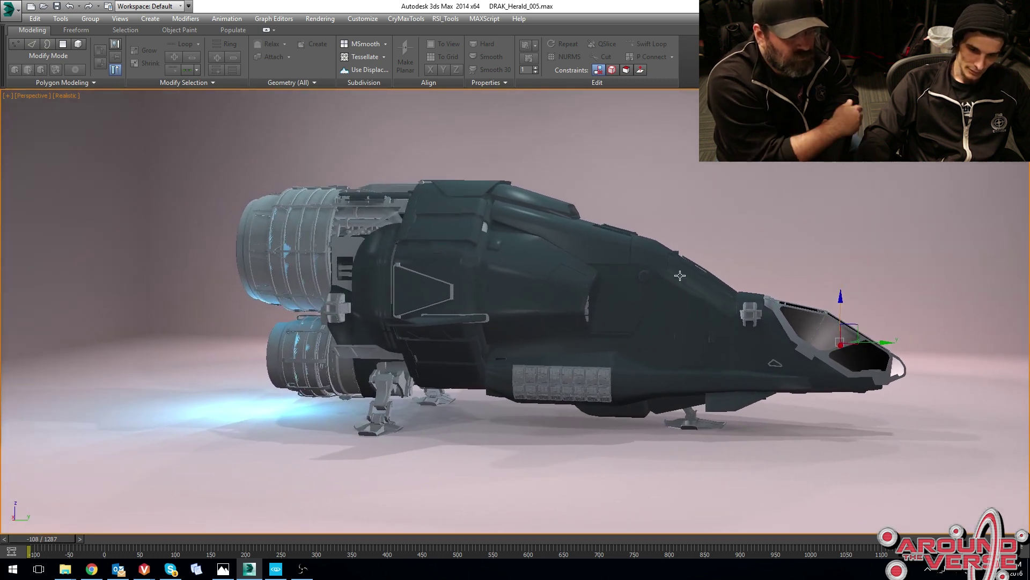
middle_click_drag(518, 292, 462, 293)
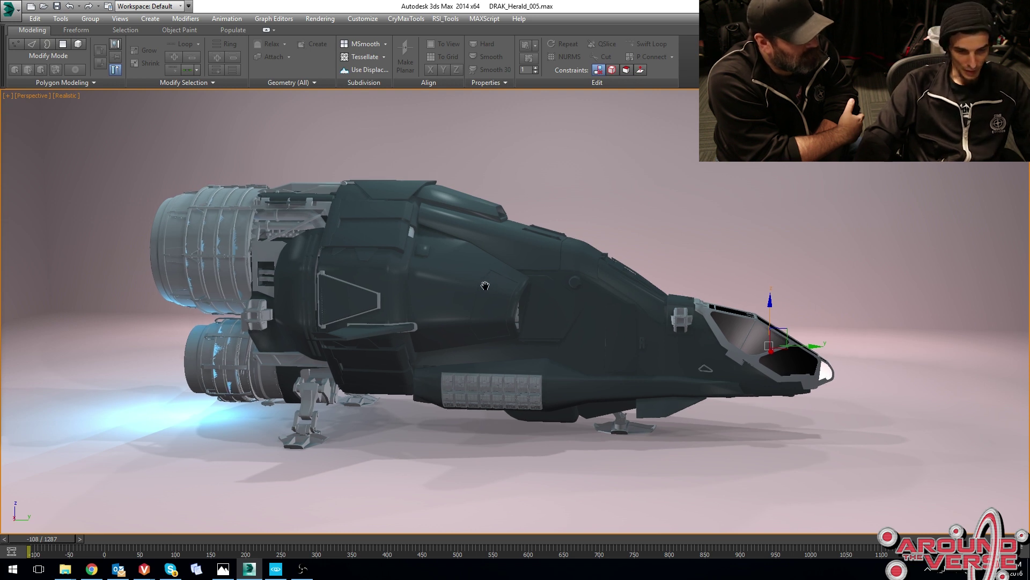
middle_click_drag(487, 278, 419, 320)
scroll(419, 320, "up", 3)
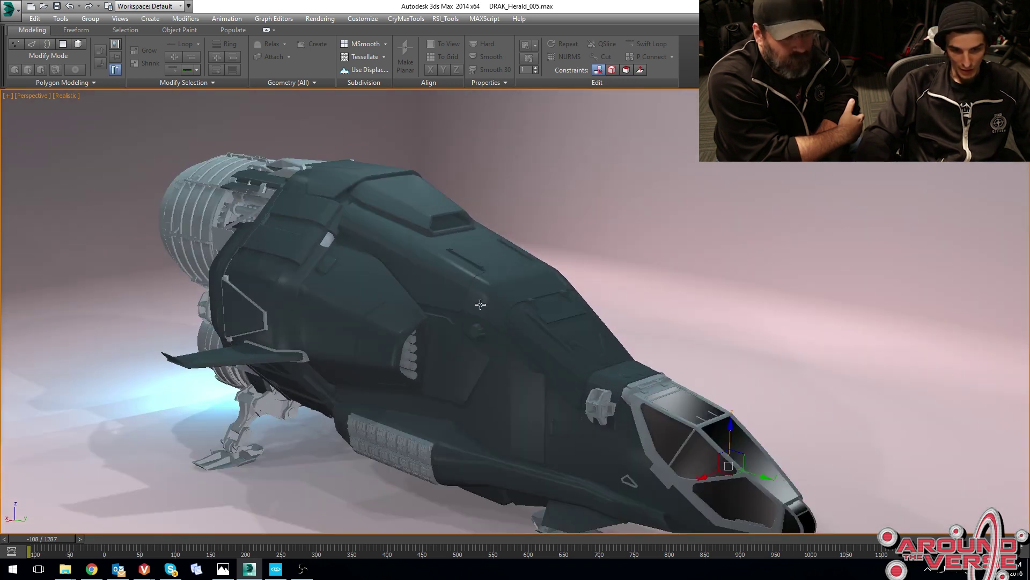
middle_click_drag(478, 304, 469, 198, "alt")
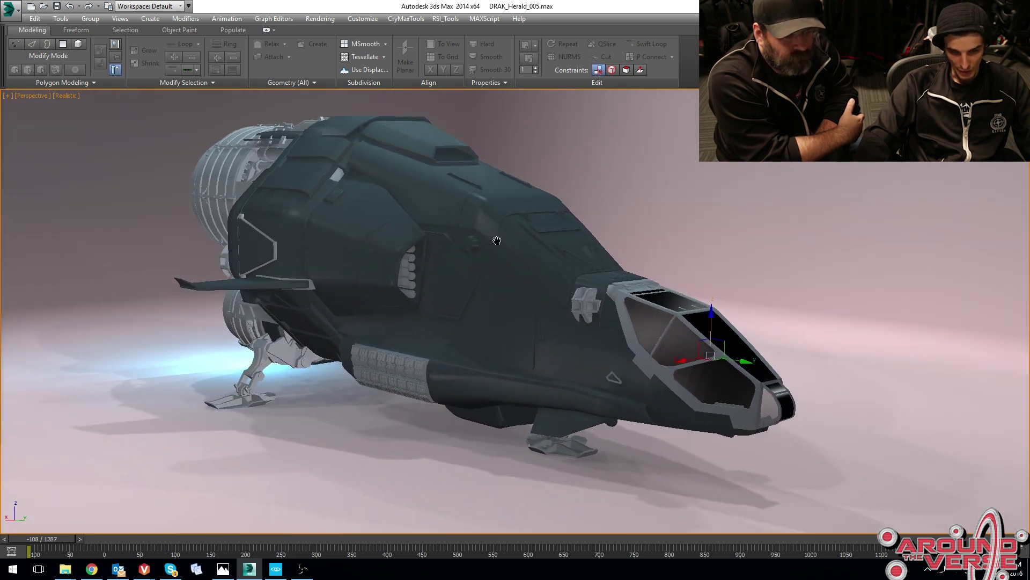
mouse_move(497, 239)
middle_mouse_down()
mouse_move(436, 274)
mouse_move(478, 245)
middle_mouse_up()
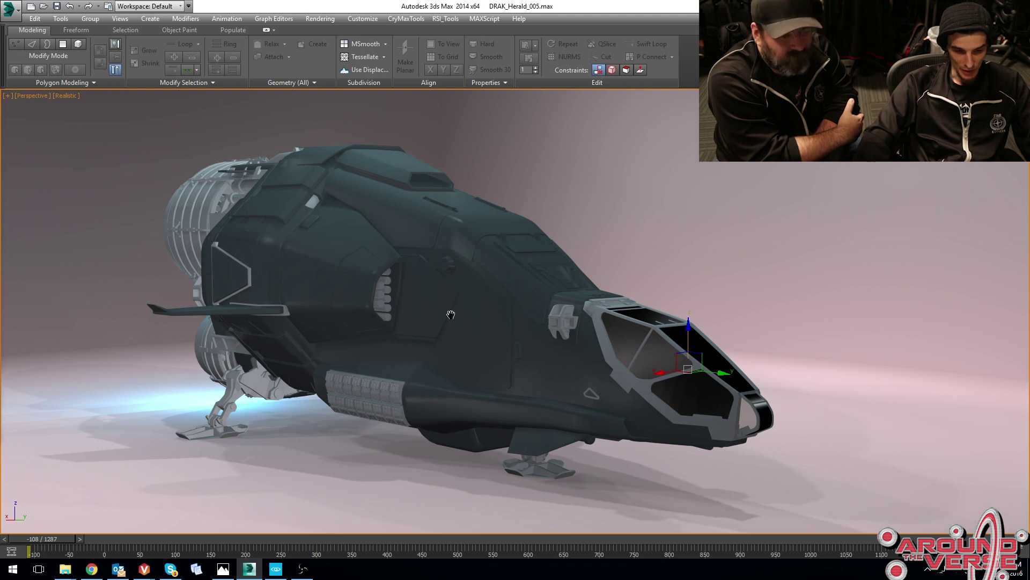
middle_click_drag(451, 314, 453, 301)
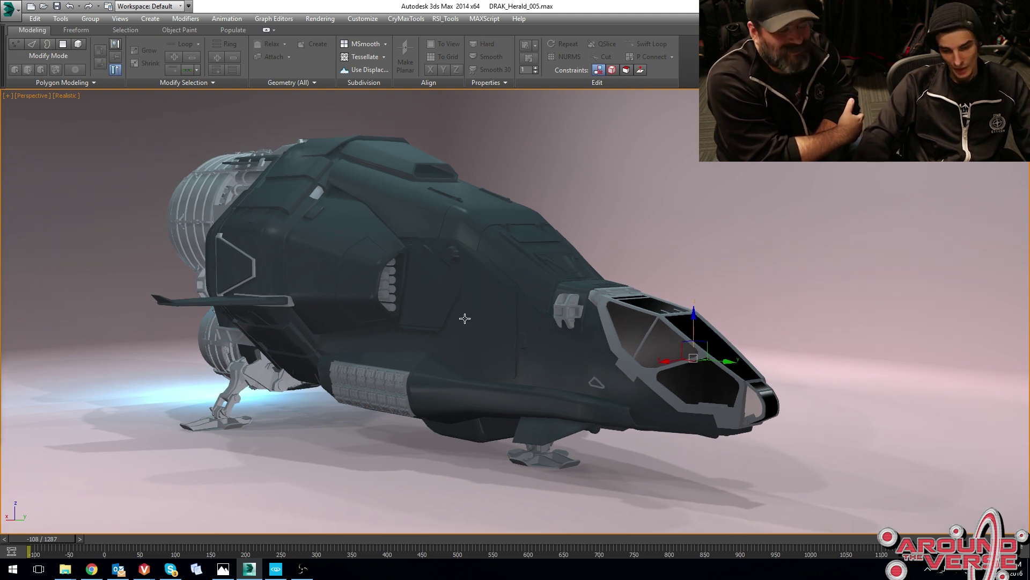
mouse_move(460, 311)
middle_mouse_down()
mouse_move(546, 304)
mouse_move(469, 308)
middle_mouse_up()
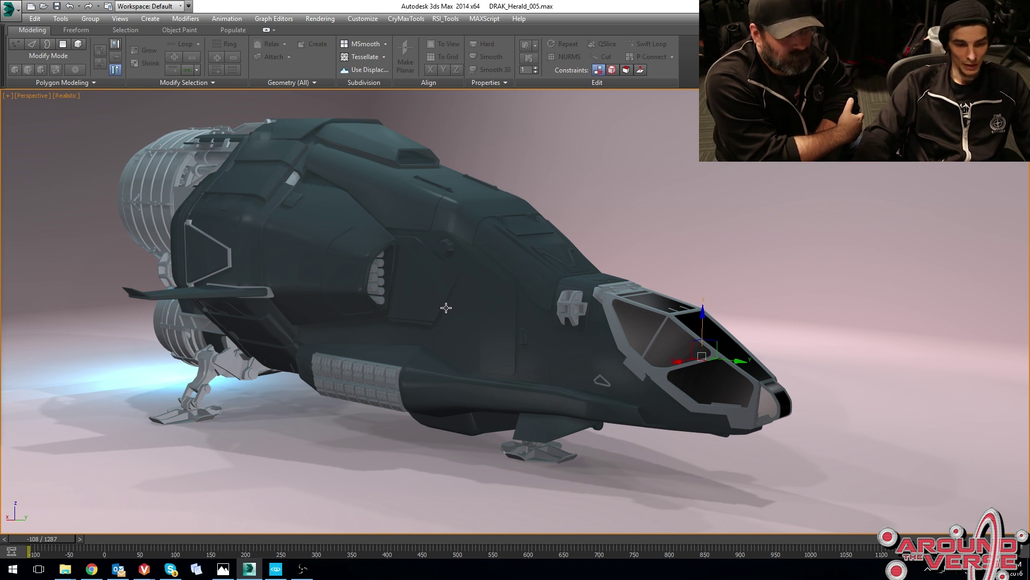
middle_click_drag(446, 308, 467, 297)
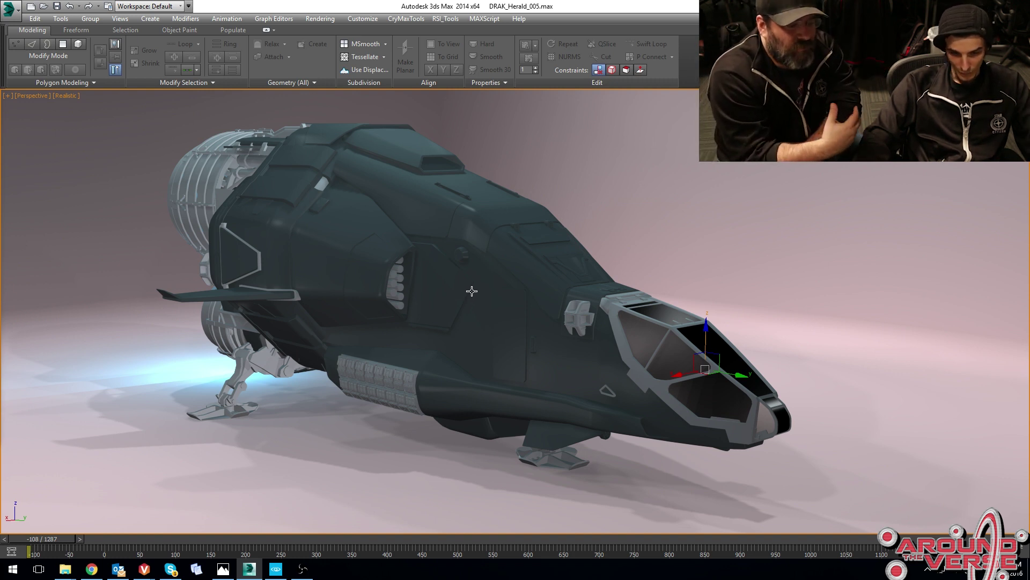
middle_click_drag(541, 279, 538, 281, "alt")
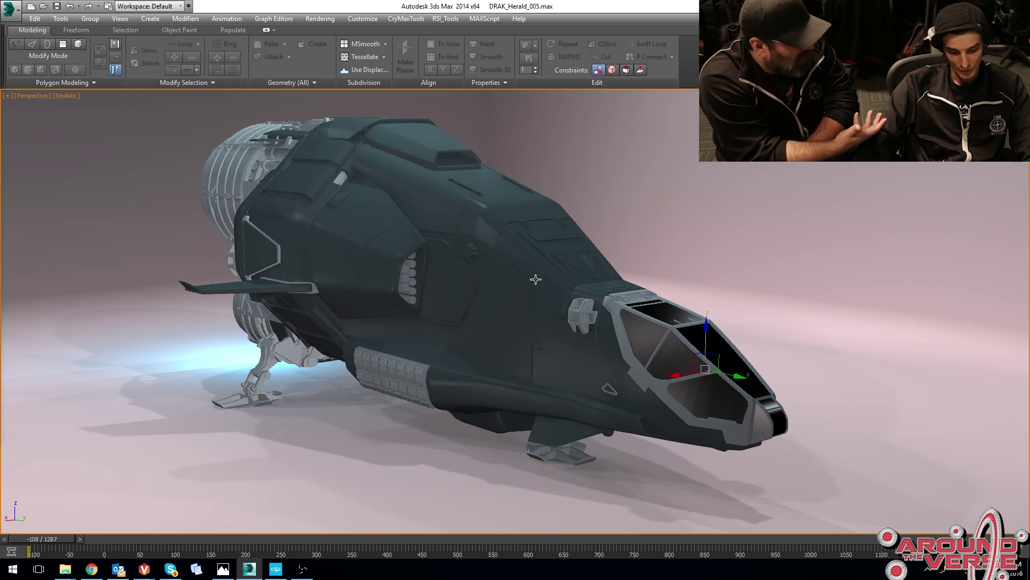
key("z")
middle_click_drag(536, 278, 593, 281)
scroll(591, 282, "down", 4)
scroll(500, 284, "down", 5)
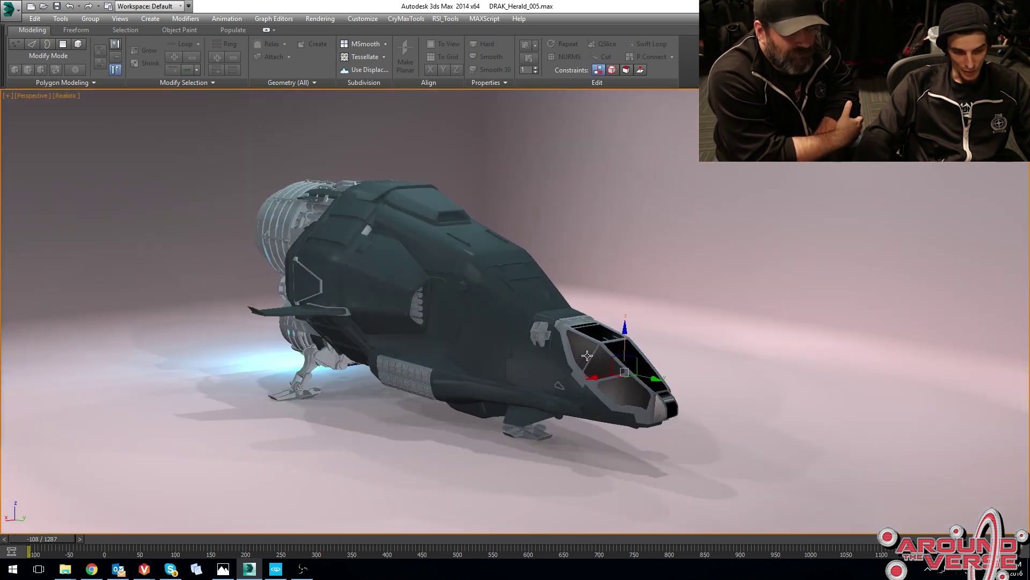
scroll(539, 357, "up", 4)
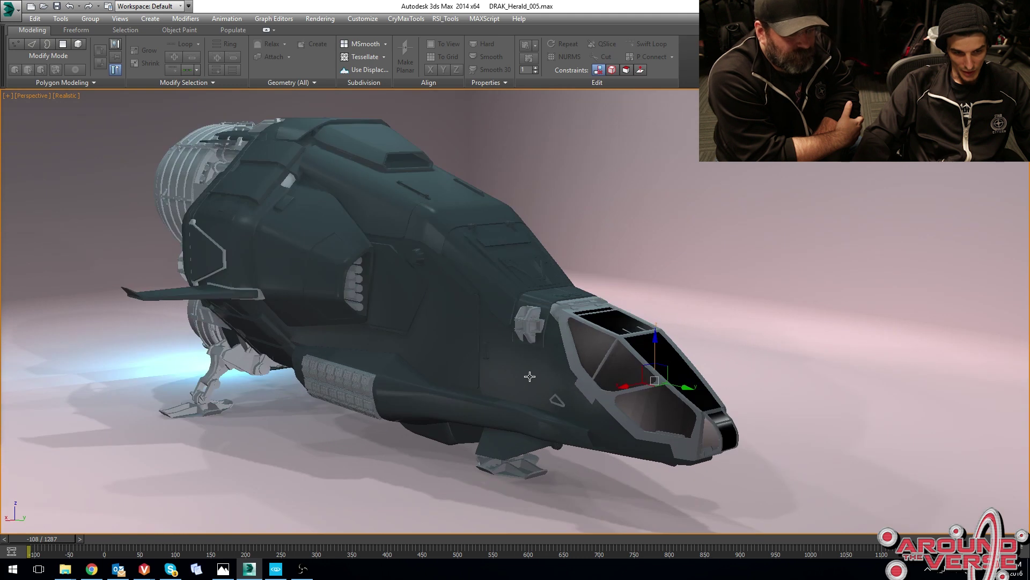
middle_click_drag(542, 354, 564, 368)
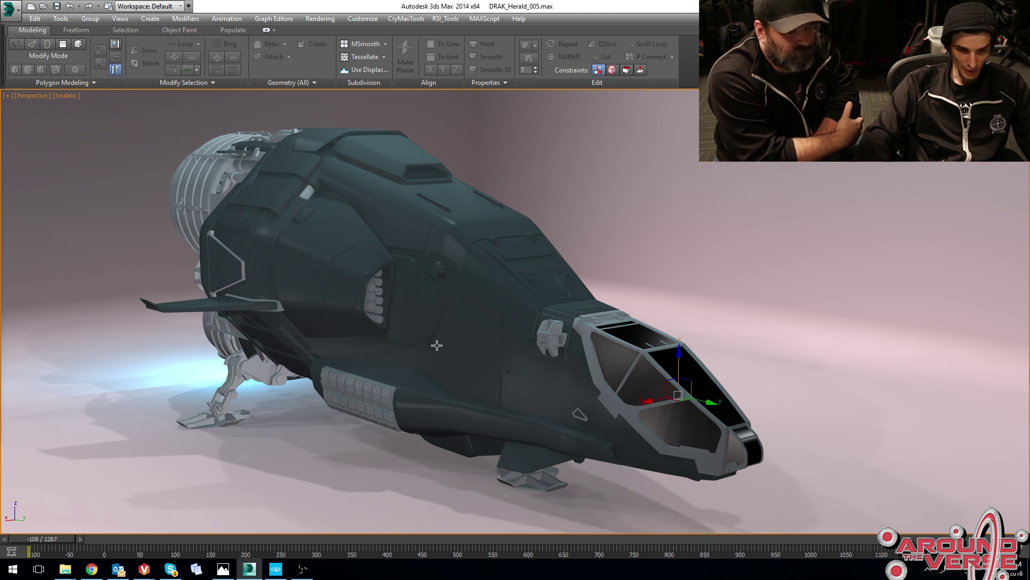
Examine the hull's side profile, then inspect the cockpit canopy and nose from the front and above.
middle_click_drag(437, 345, 428, 324, "alt")
scroll(432, 329, "down", 2)
middle_click_drag(366, 329, 507, 322)
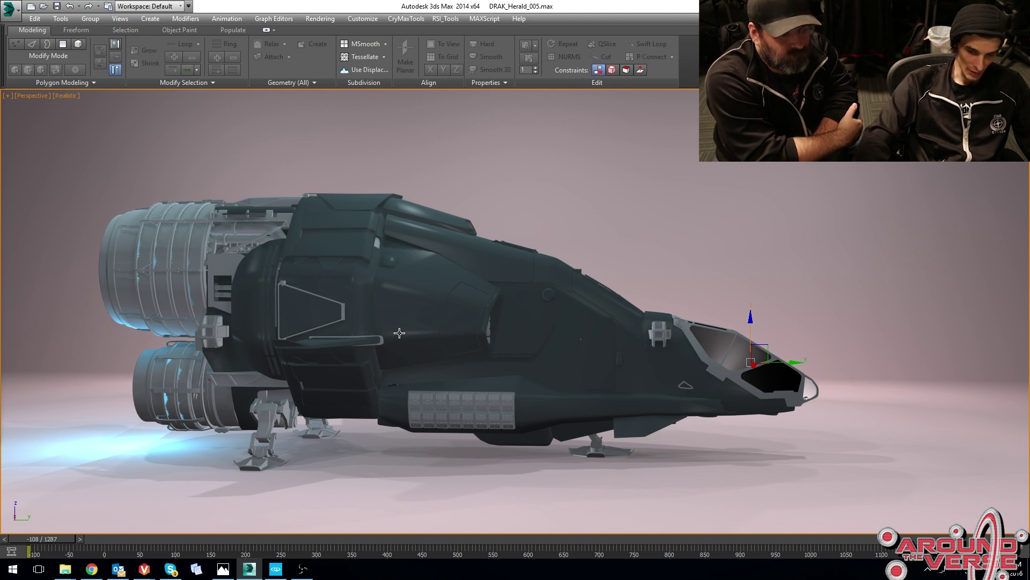
middle_click_drag(480, 320, 442, 311)
scroll(441, 312, "up", 6)
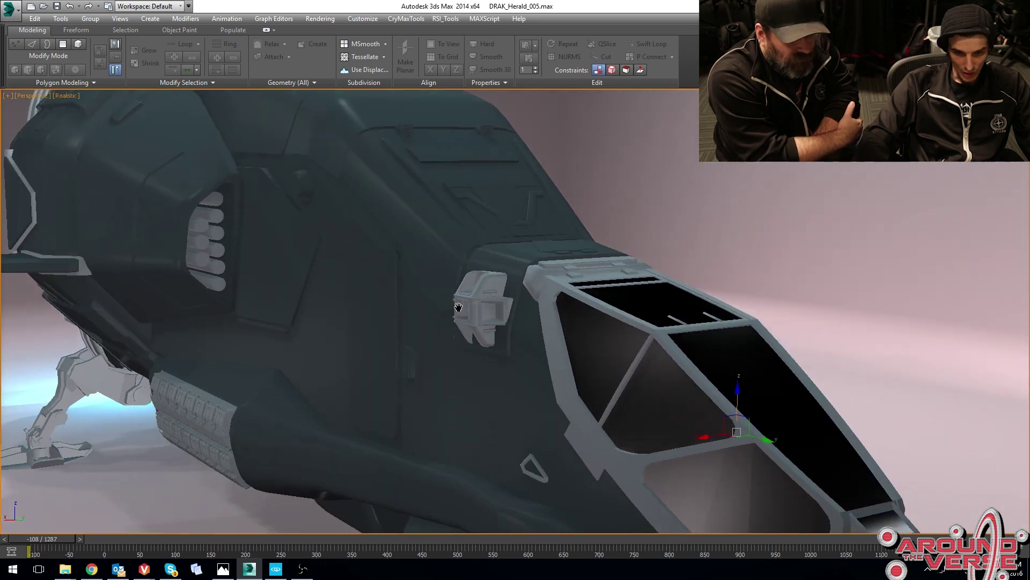
scroll(445, 343, "down", 7)
middle_click_drag(465, 280, 538, 310, "alt")
scroll(407, 308, "up", 4)
scroll(477, 369, "up", 2)
scroll(477, 368, "down", 2)
middle_click_drag(480, 360, 435, 352)
scroll(499, 331, "up", 4)
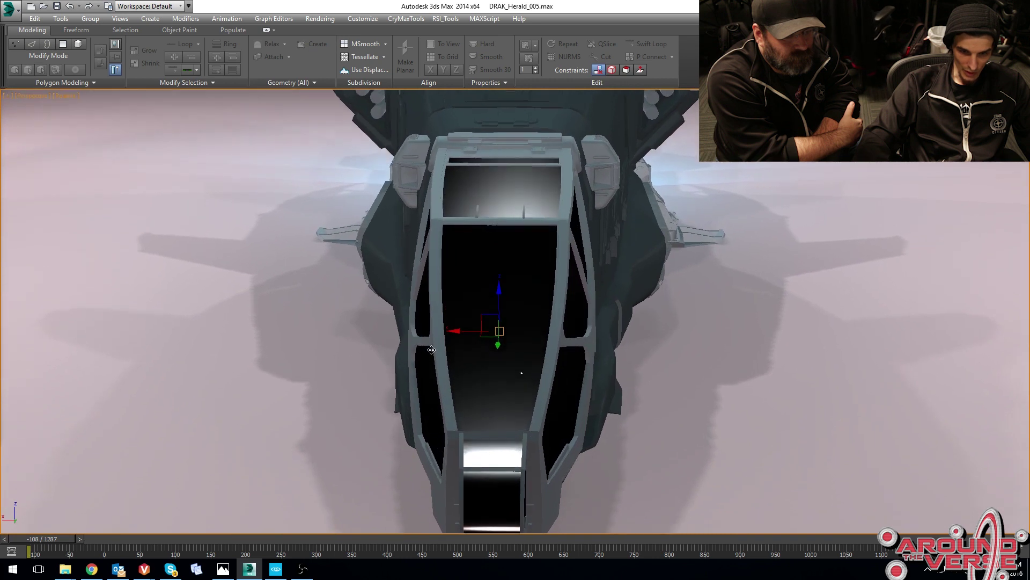
scroll(434, 351, "down", 4)
middle_click_drag(476, 308, 542, 322)
scroll(542, 315, "up", 4)
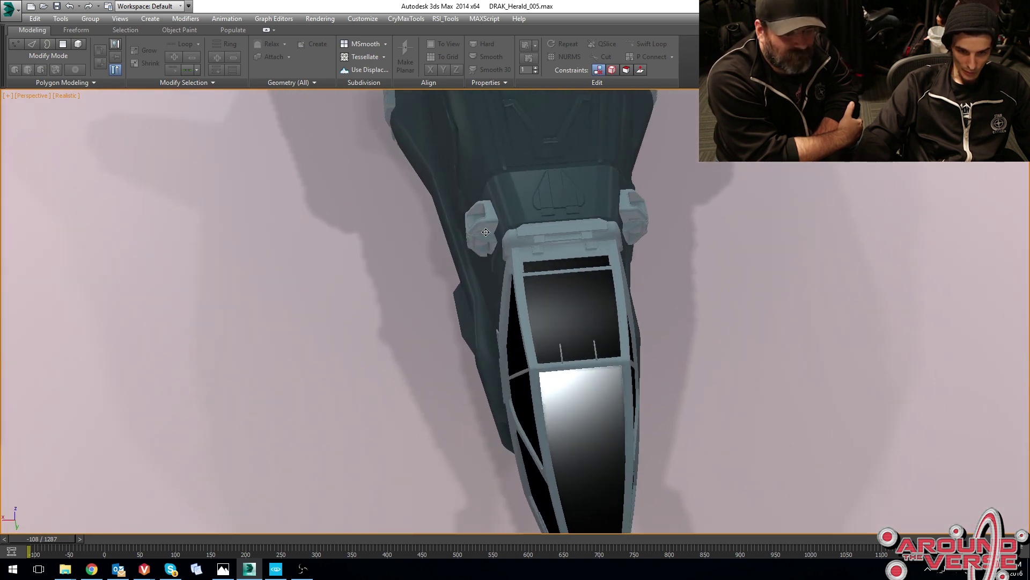
Inspect the whole ship from the front, along its side and around to the rear engines.
key("z")
middle_click_drag(511, 272, 525, 313, "alt")
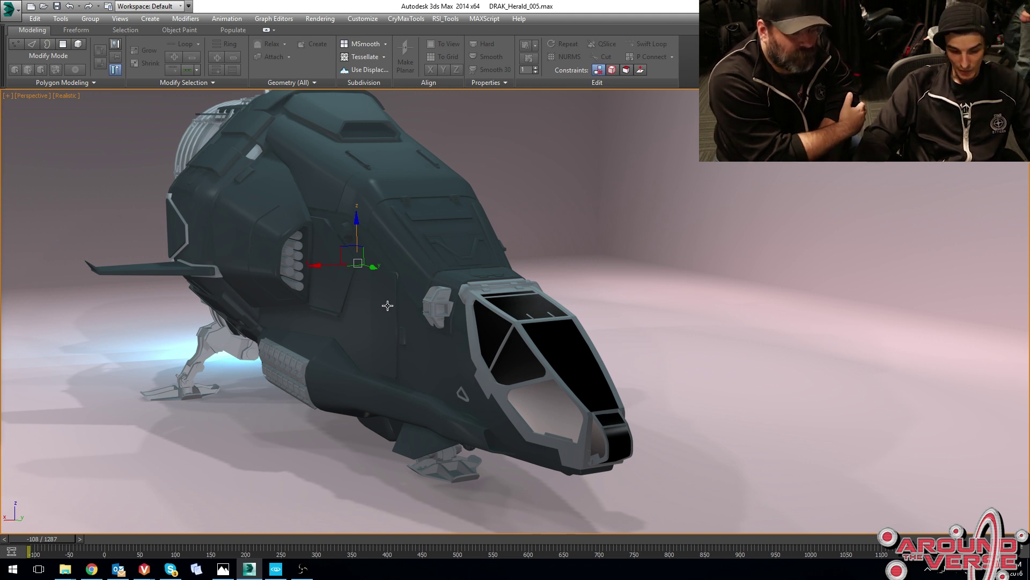
middle_click_drag(441, 344, 459, 315, "alt")
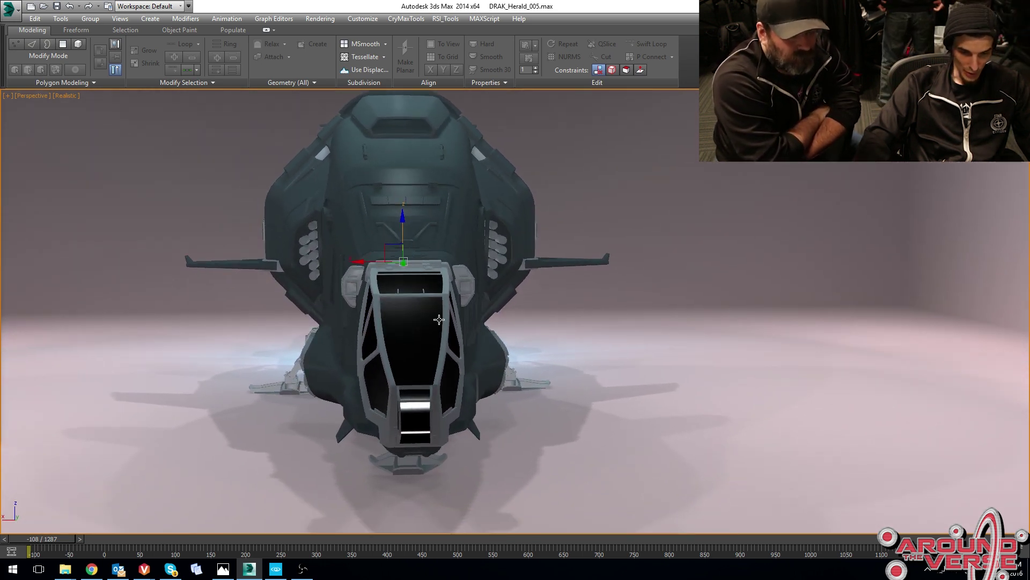
middle_click_drag(430, 324, 471, 321, "alt")
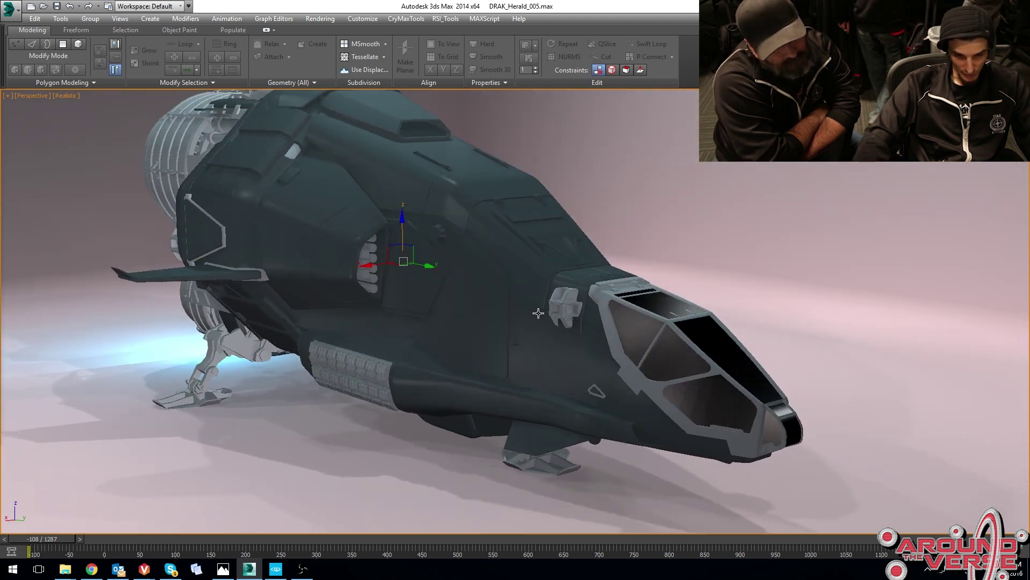
scroll(483, 310, "up", 2)
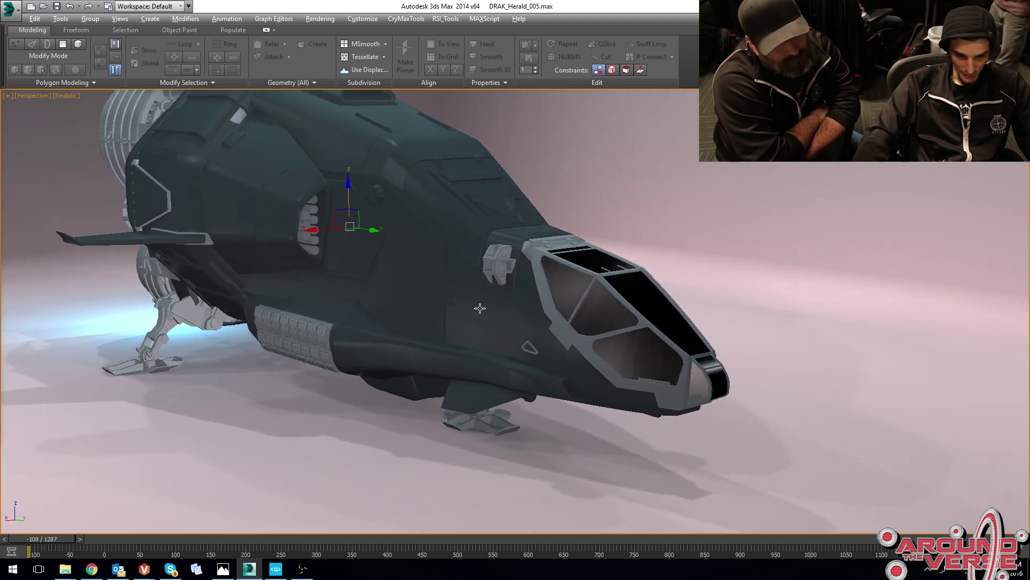
middle_click_drag(480, 308, 462, 305, "alt")
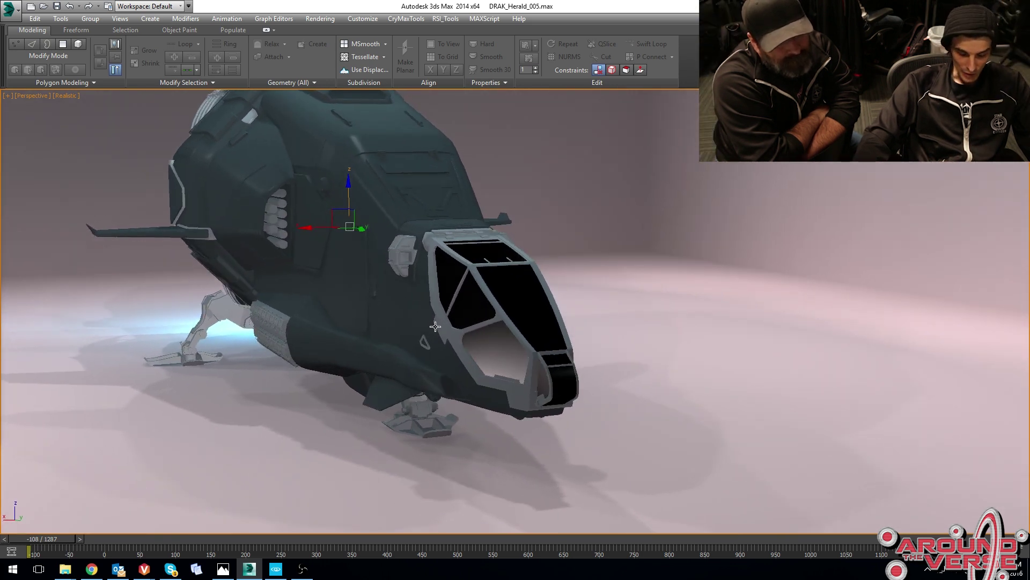
middle_click_drag(416, 301, 544, 329, "alt")
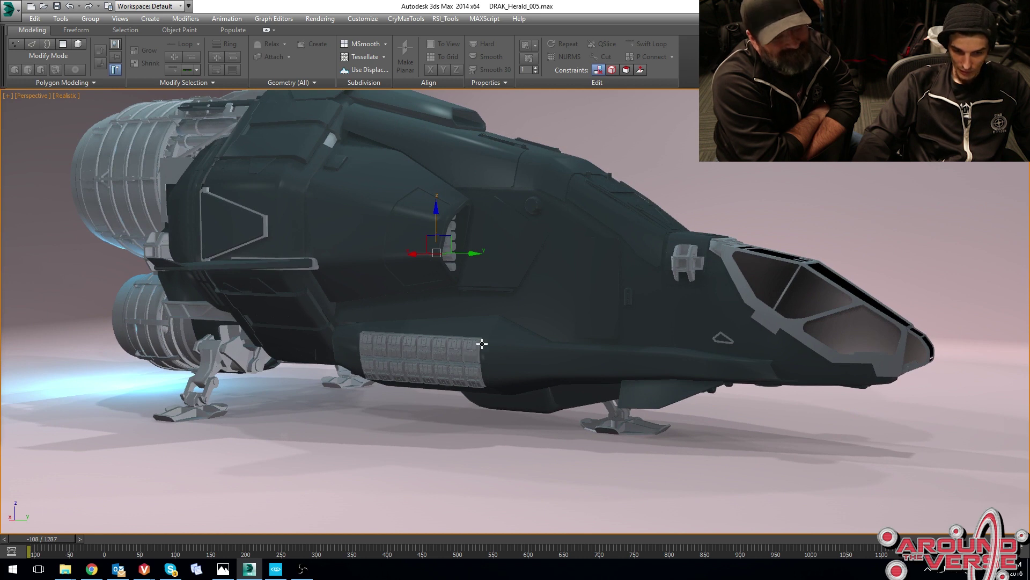
middle_click_drag(500, 338, 541, 323, "alt")
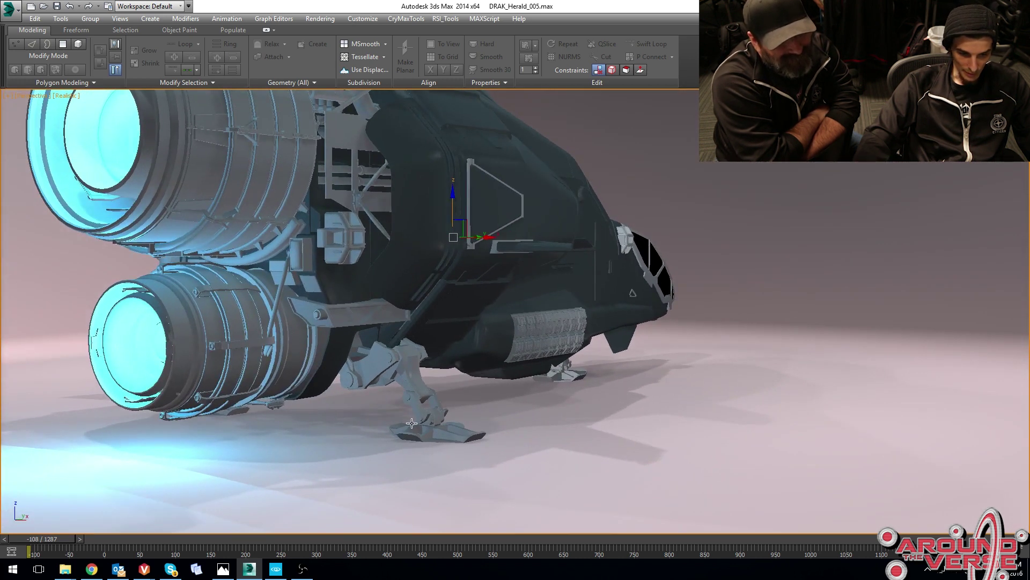
Display edged faces in the viewport to inspect the rear landing gear's mesh up close.
scroll(400, 409, "up", 3)
scroll(401, 409, "down", 3)
middle_click_drag(400, 407, 394, 411, "alt")
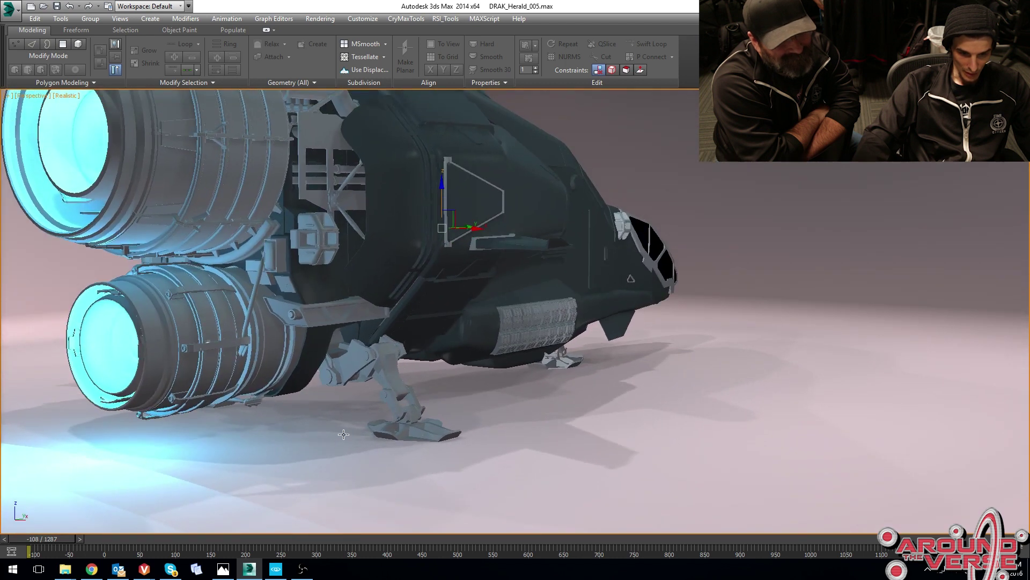
scroll(344, 434, "up", 5)
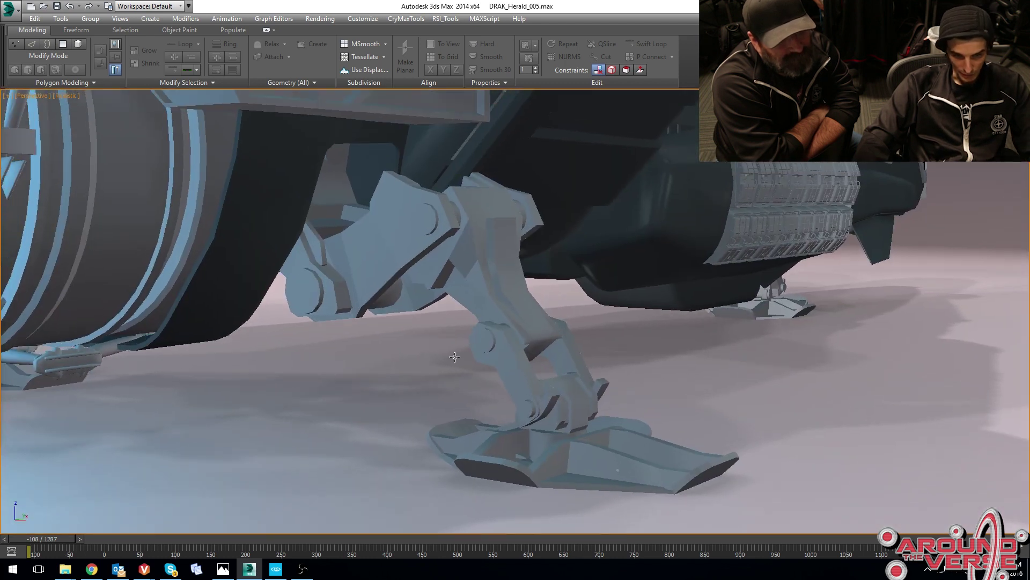
key("F4")
middle_click_drag(458, 338, 432, 364, "alt")
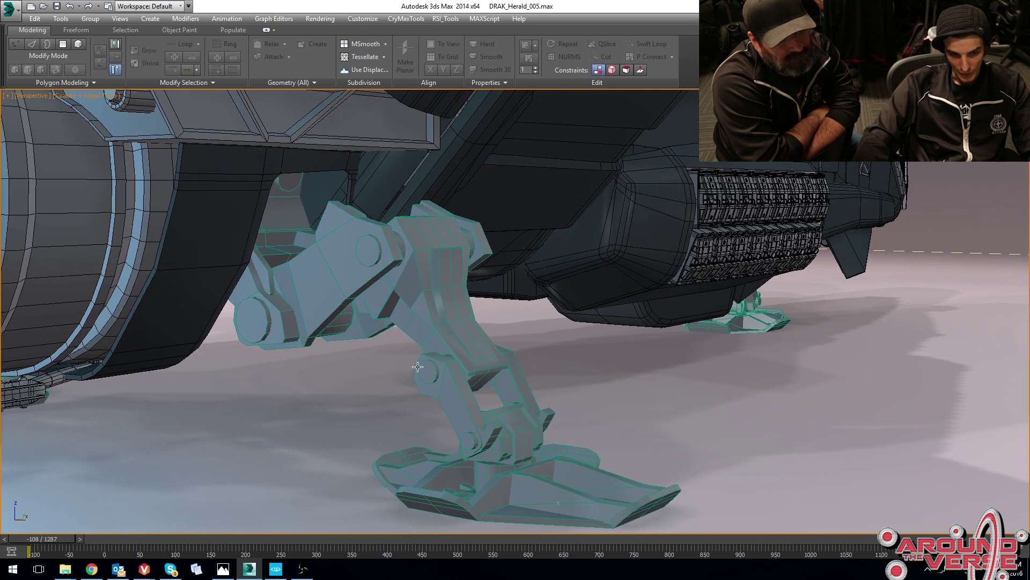
mouse_move(52, 538)
left_mouse_down()
mouse_move(183, 528)
mouse_move(47, 539)
left_mouse_up()
scroll(443, 391, "down", 3)
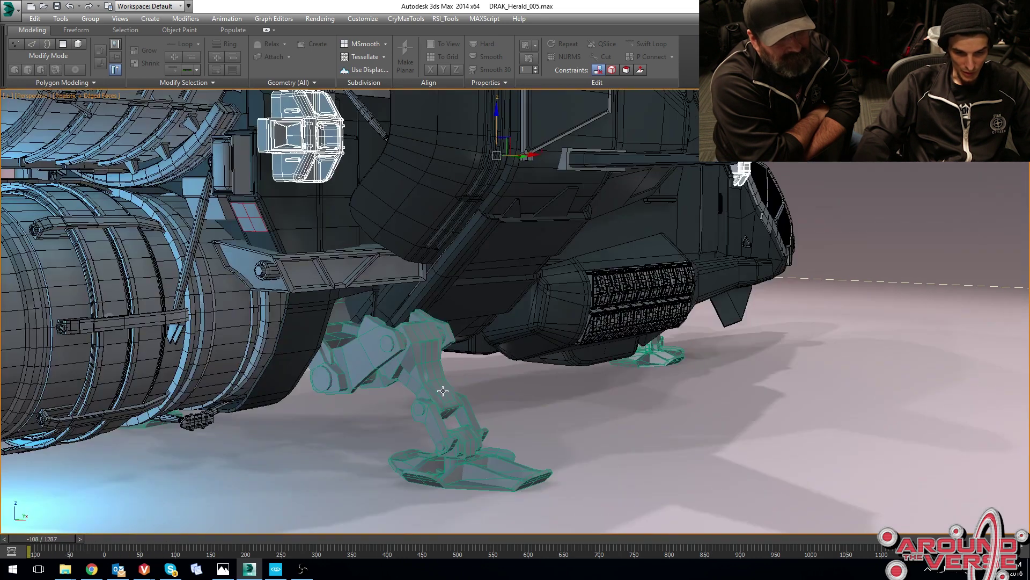
Inspect the hull's side wireframe and select the ribbed grille panel on the lower hull.
middle_click_drag(520, 340, 624, 316, "alt")
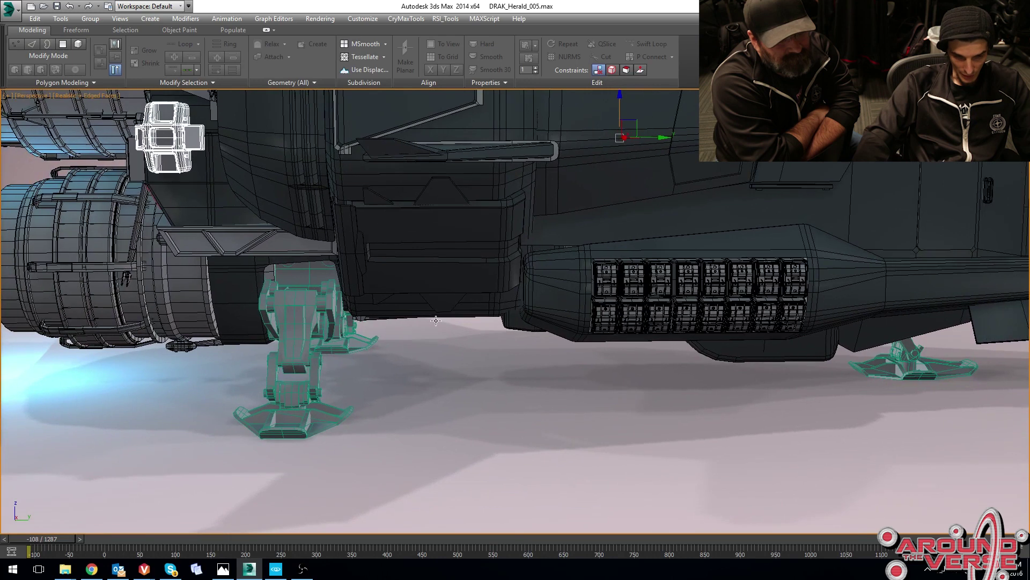
mouse_move(436, 320)
middle_mouse_down()
mouse_move(513, 304)
mouse_move(490, 341)
mouse_move(451, 324)
mouse_move(428, 333)
middle_mouse_up()
scroll(513, 304, "down", 2)
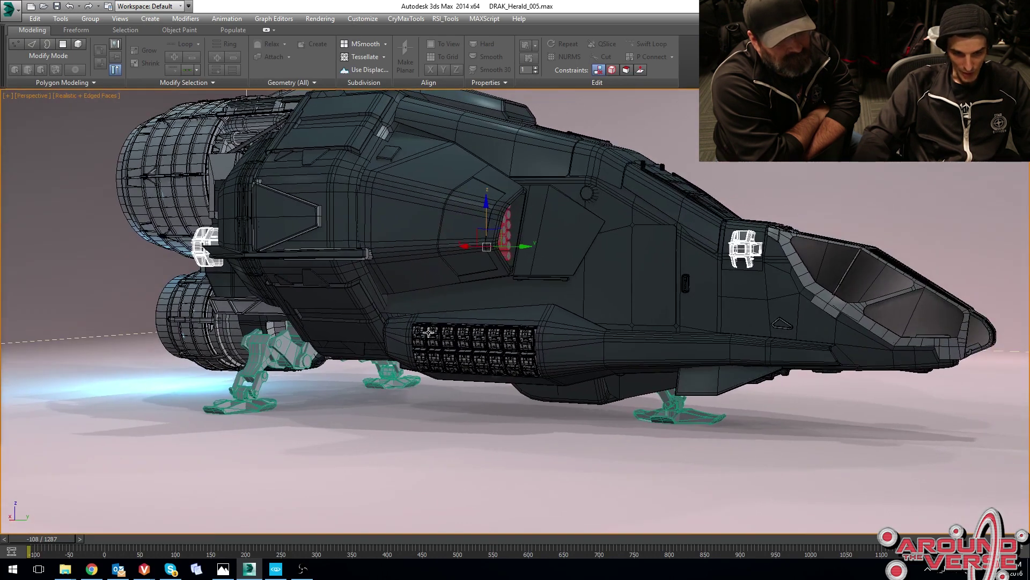
middle_click_drag(606, 356, 549, 361)
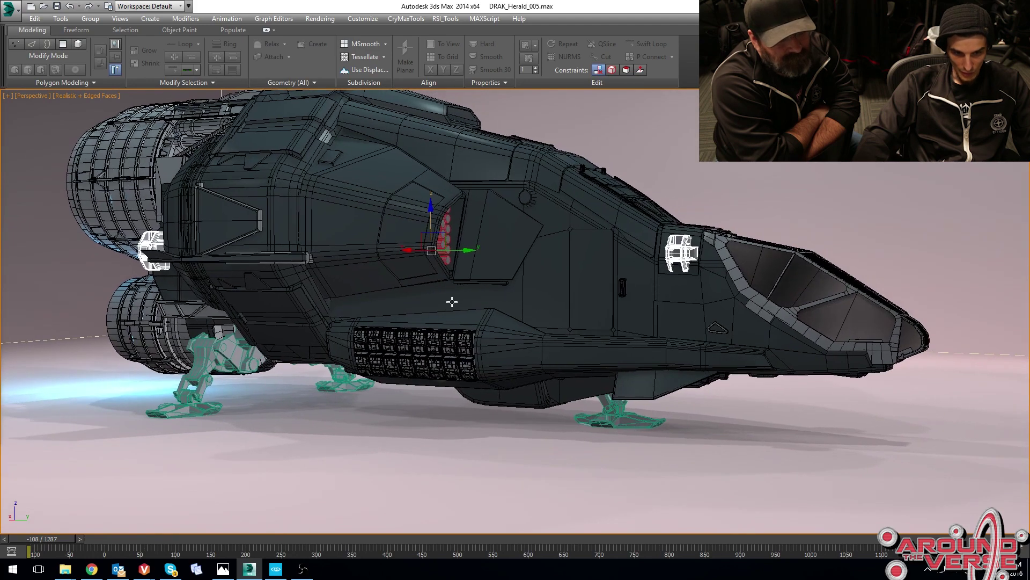
middle_click_drag(452, 301, 450, 337, "alt")
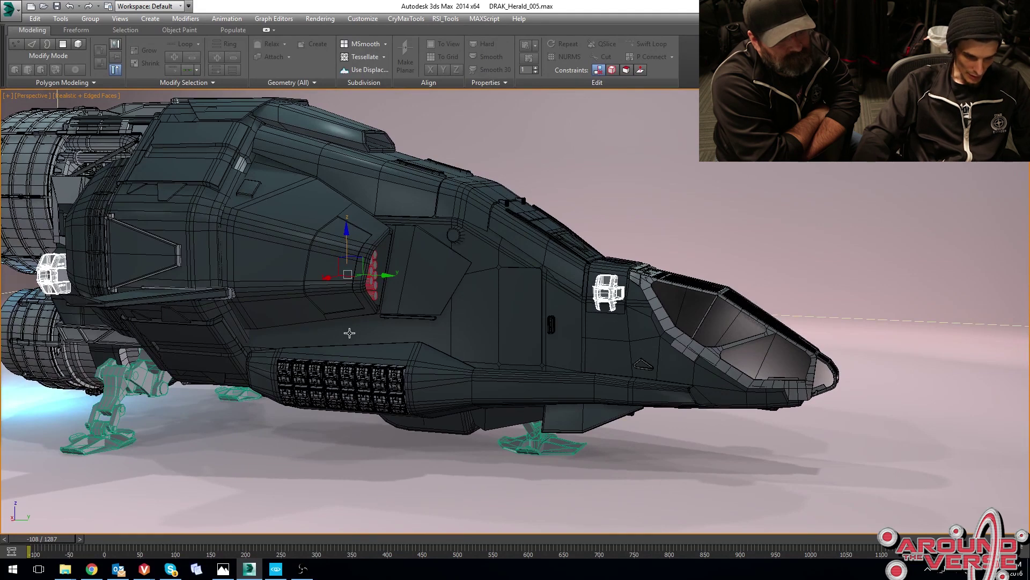
middle_click_drag(466, 352, 458, 377, "alt")
left_click(348, 382)
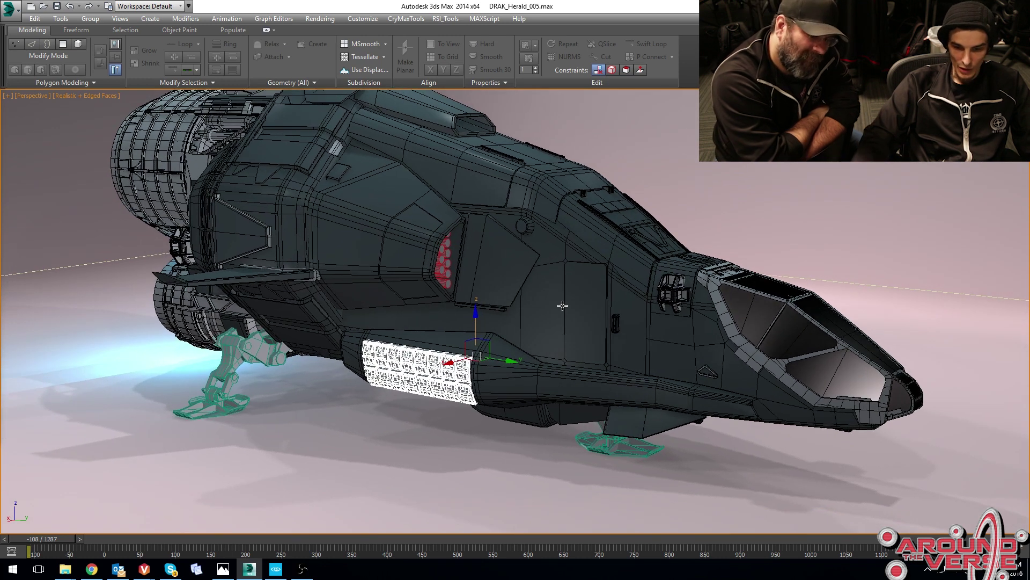
Hide the edged faces and inspect the ribbed grille panel on the lower hull up close.
middle_click_drag(585, 249, 576, 279)
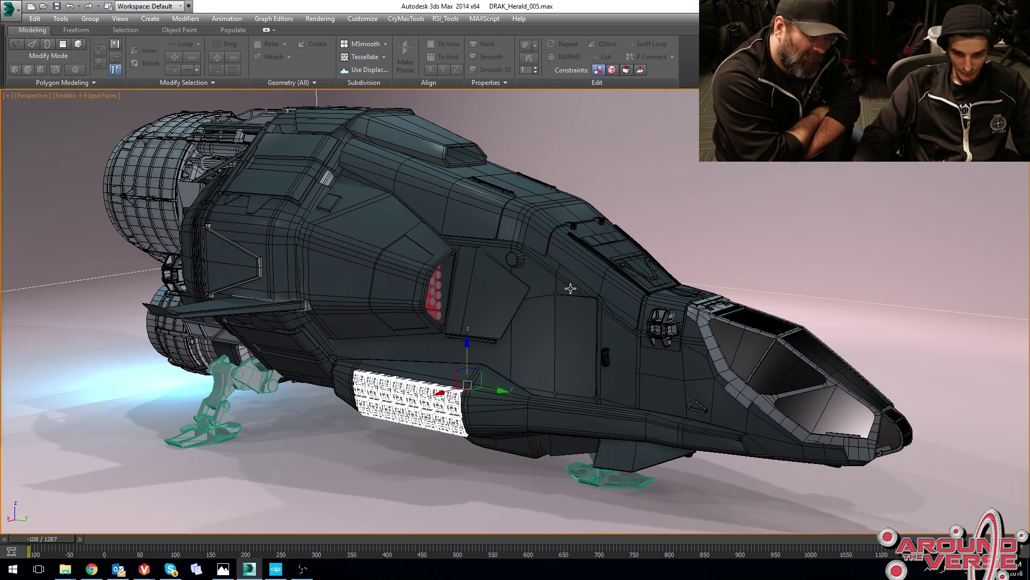
middle_click_drag(515, 365, 574, 301, "alt")
key("F4")
scroll(575, 314, "up", 5)
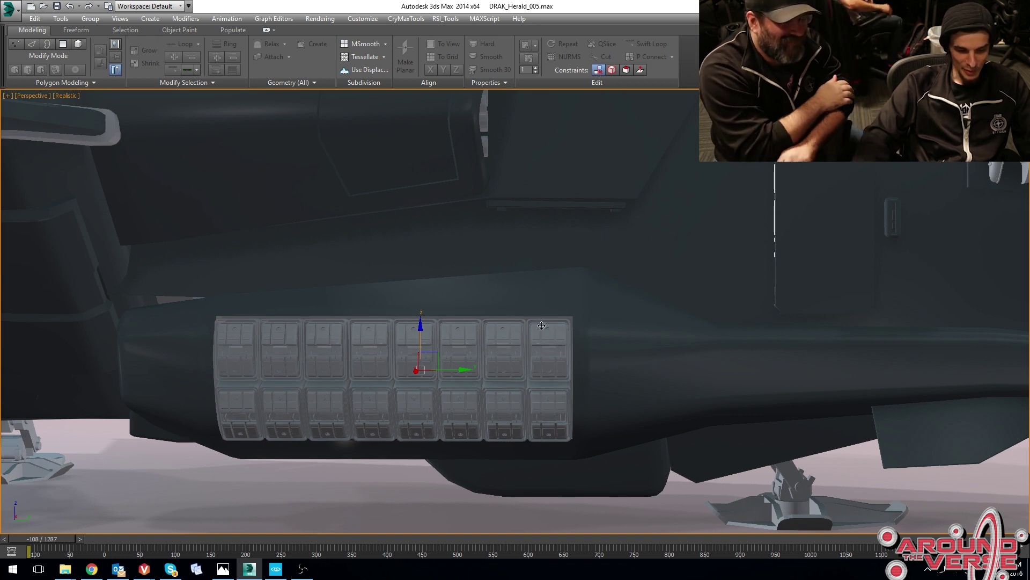
middle_click_drag(562, 306, 572, 285)
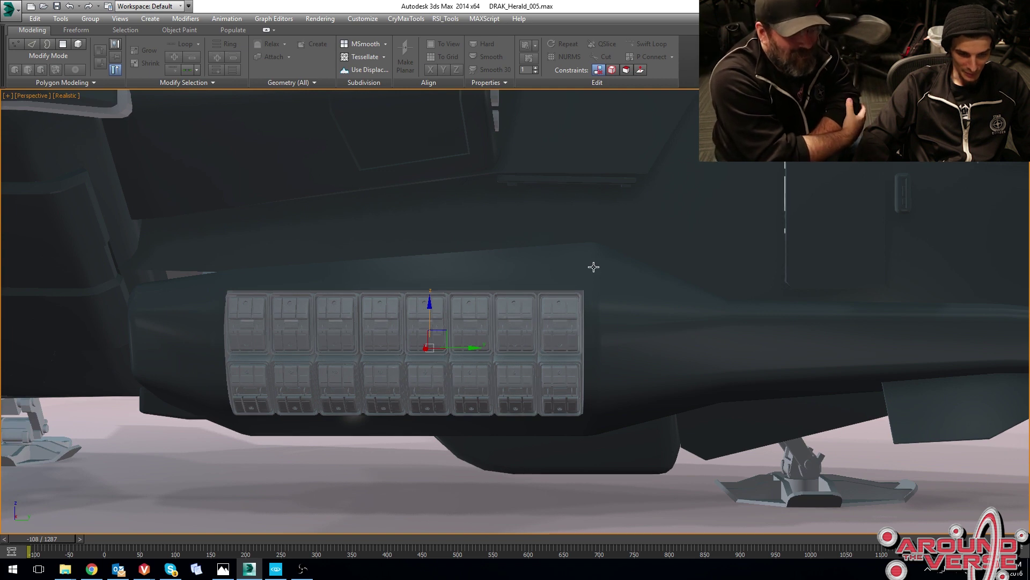
middle_click_drag(594, 267, 538, 300)
scroll(593, 285, "down", 5)
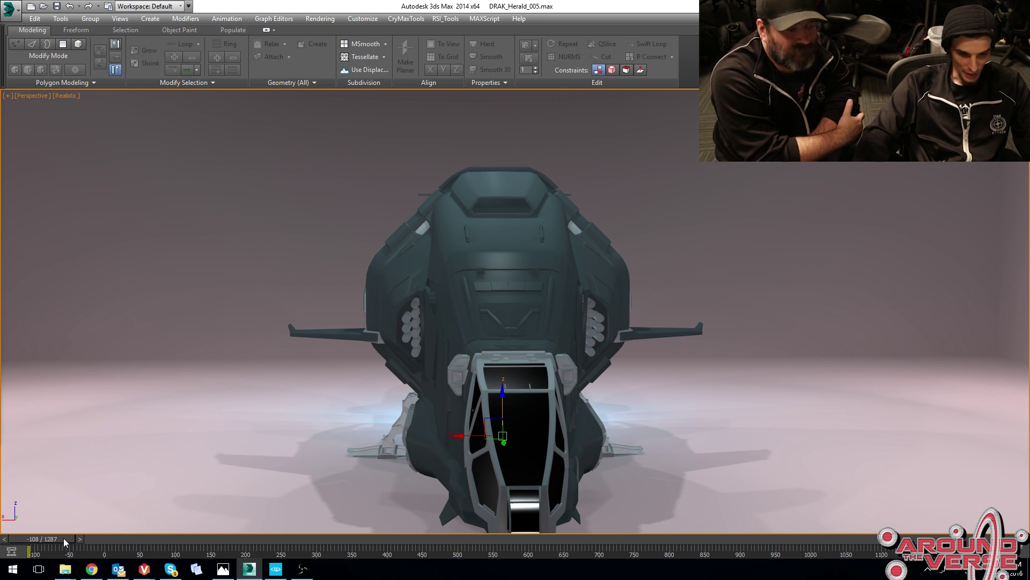
Scrub the animation to frame 165 and inspect the fins around the hull from the front and side.
left_click_drag(64, 539, 250, 516)
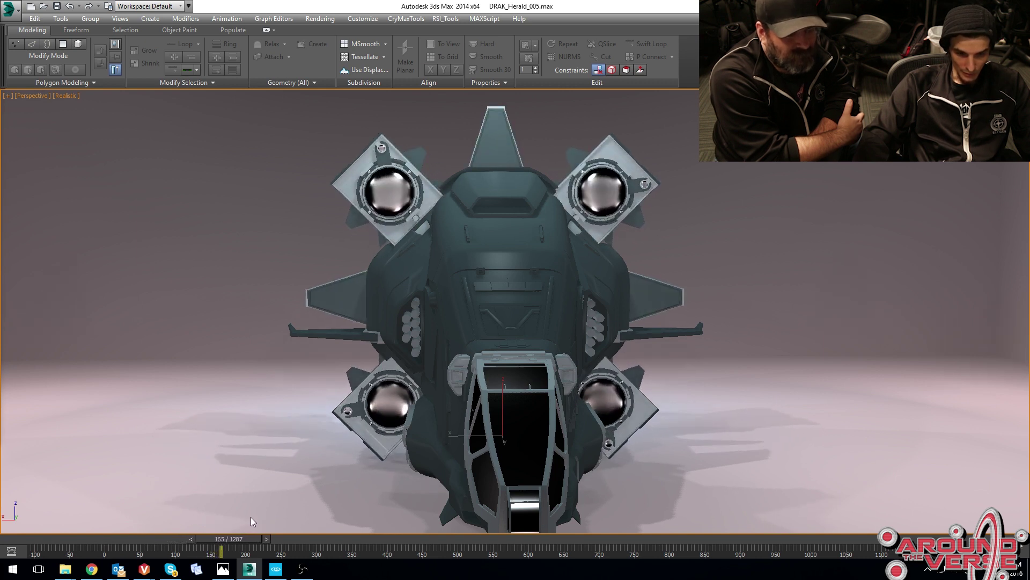
middle_click_drag(501, 331, 527, 350)
scroll(453, 346, "down", 3)
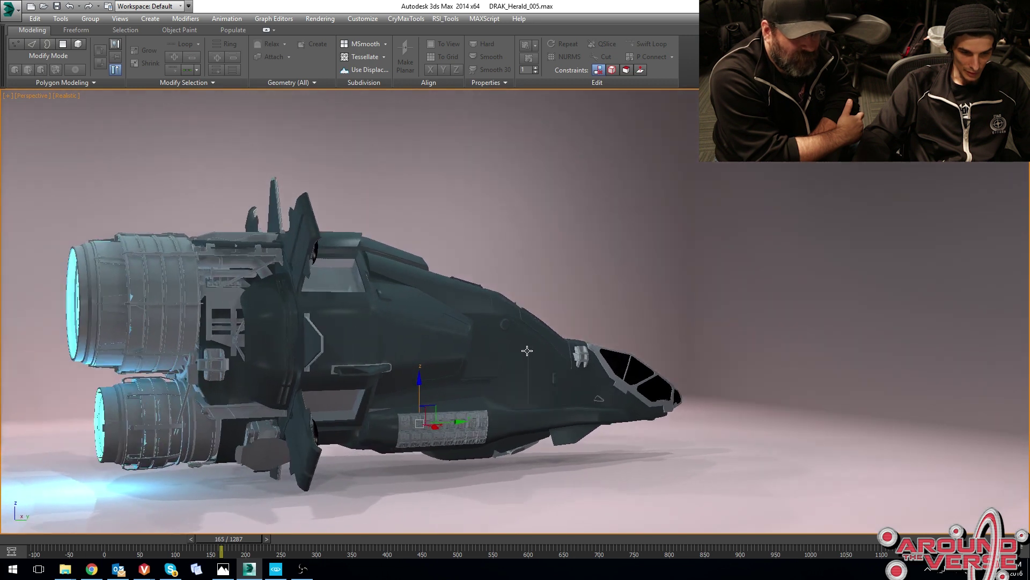
Scrub the animation to frame 152 and inspect the thruster beside the cockpit and the forward hull up close.
mouse_move(245, 541)
left_mouse_down()
mouse_move(165, 557)
mouse_move(234, 553)
left_mouse_up()
middle_click_drag(525, 345, 421, 308)
scroll(421, 308, "up", 5)
middle_click_drag(477, 356, 492, 295, "alt")
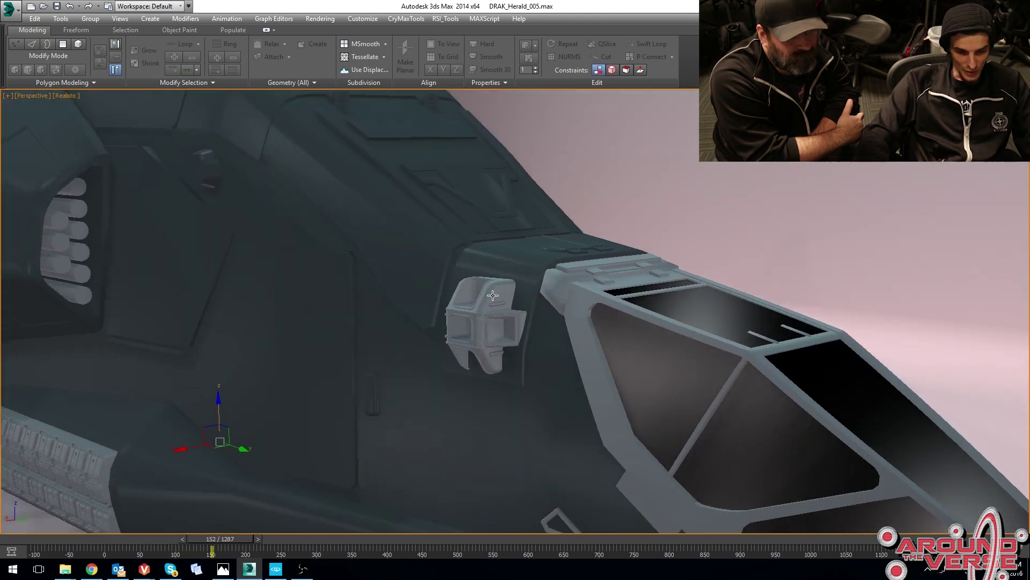
middle_click_drag(355, 335, 361, 264)
scroll(401, 256, "down", 3)
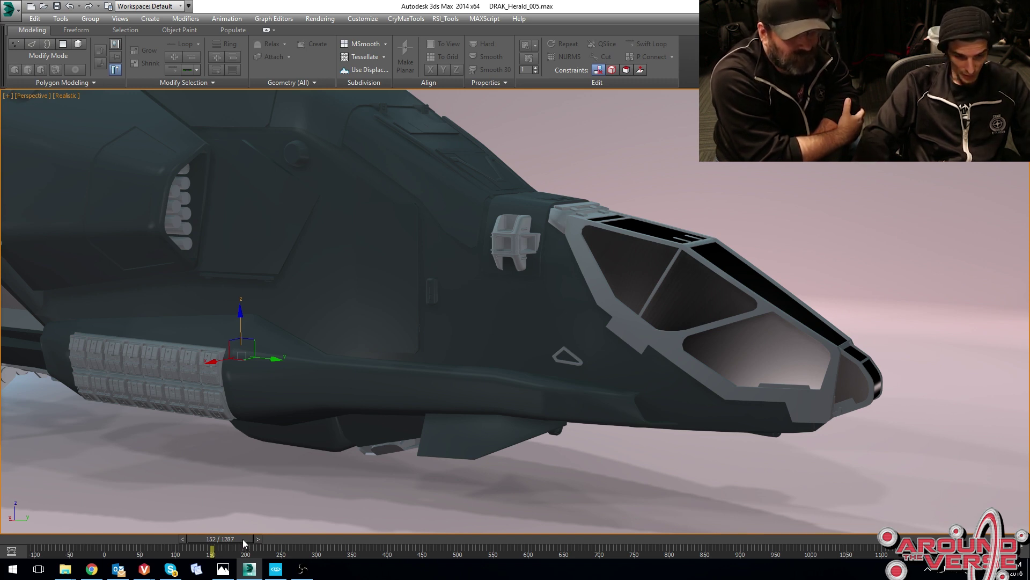
Scrub the animation to frame 43 and inspect the side door and boarding ladder with edged faces displayed.
left_click_drag(244, 540, 169, 546)
middle_click_drag(405, 394, 394, 362)
scroll(399, 370, "up", 3)
key("F4")
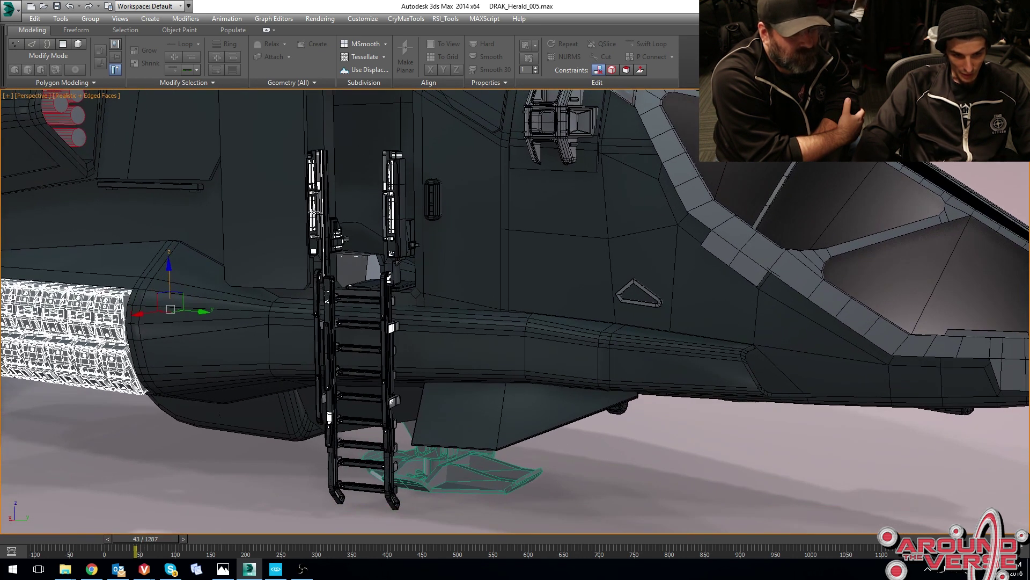
scroll(320, 230, "up", 3)
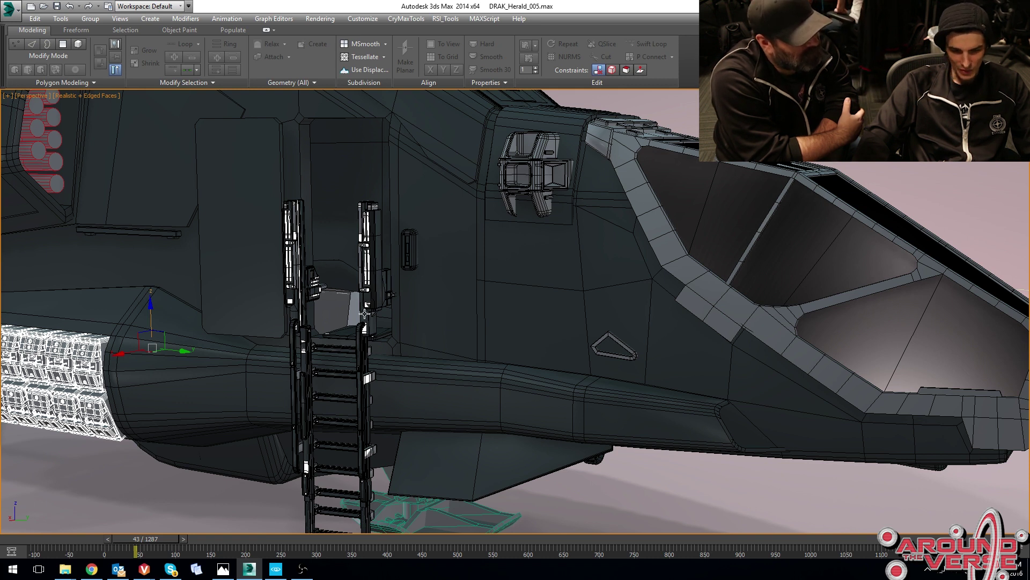
middle_click_drag(364, 325, 441, 254)
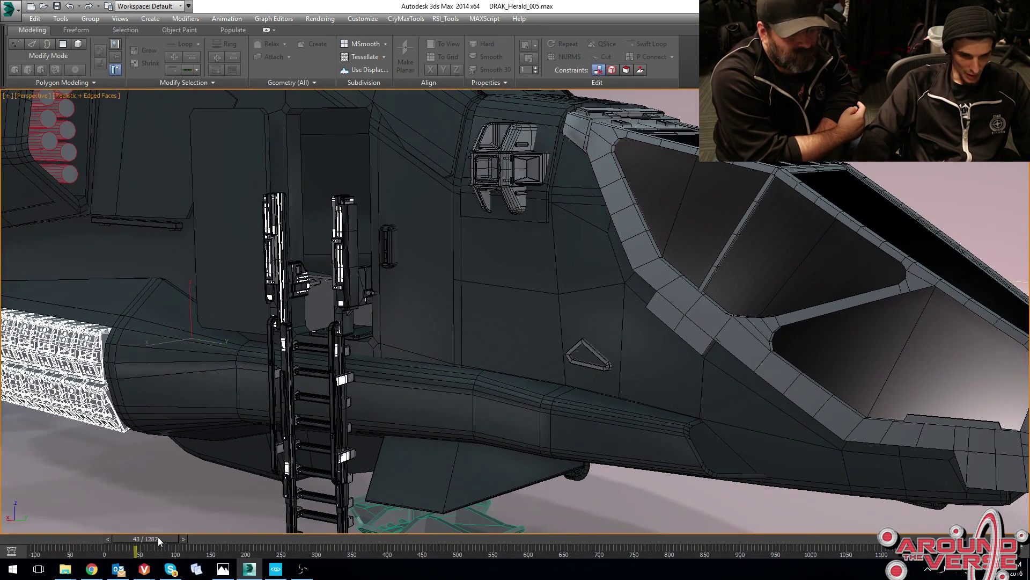
Return the animation to frame -108 and examine the hull's wireframe along the side, from above and toward the nose.
left_click_drag(159, 538, 51, 529)
scroll(282, 270, "down", 4)
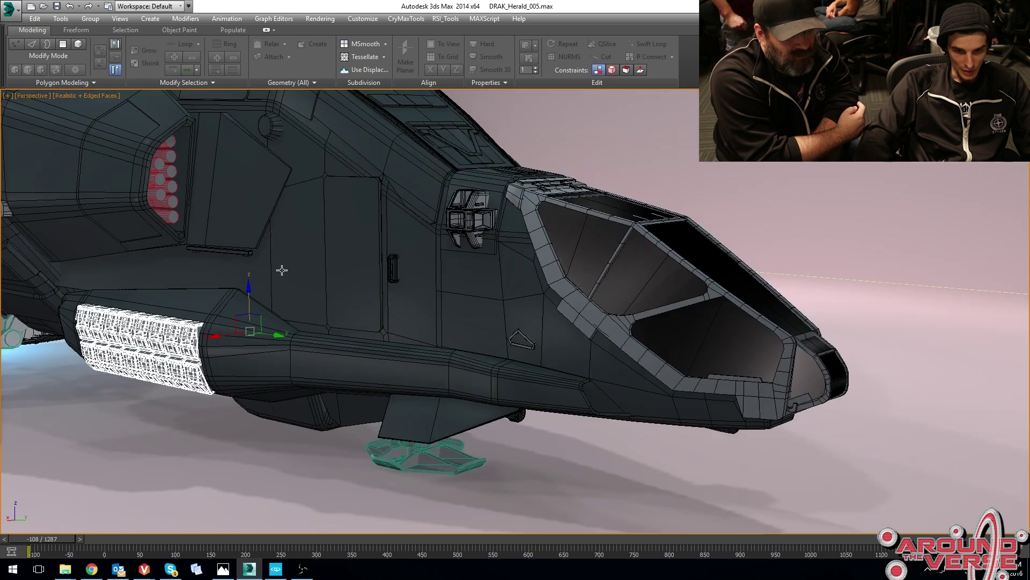
middle_click_drag(282, 270, 341, 274, "alt")
middle_click_drag(341, 274, 384, 299)
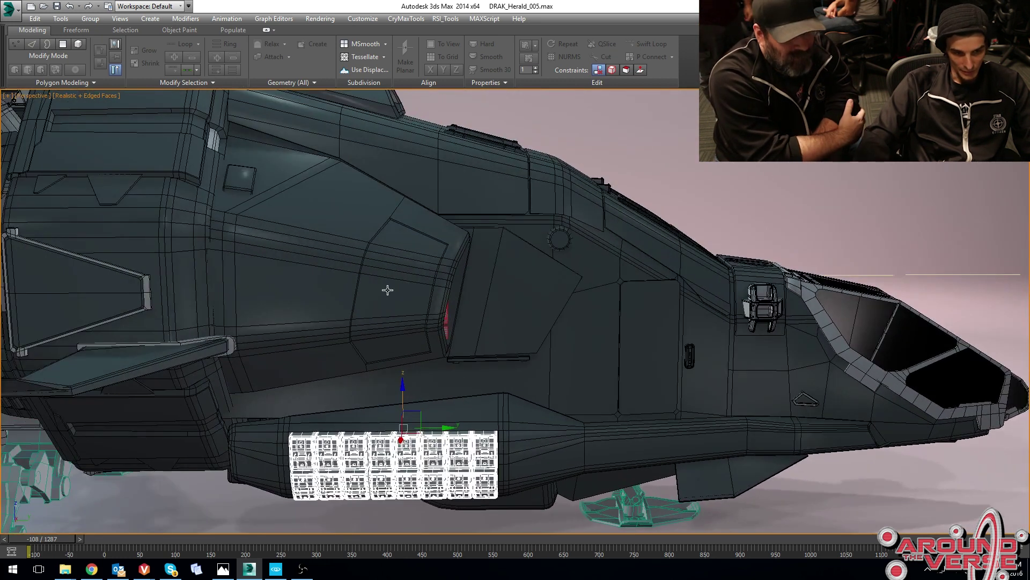
middle_click_drag(367, 238, 392, 309, "alt")
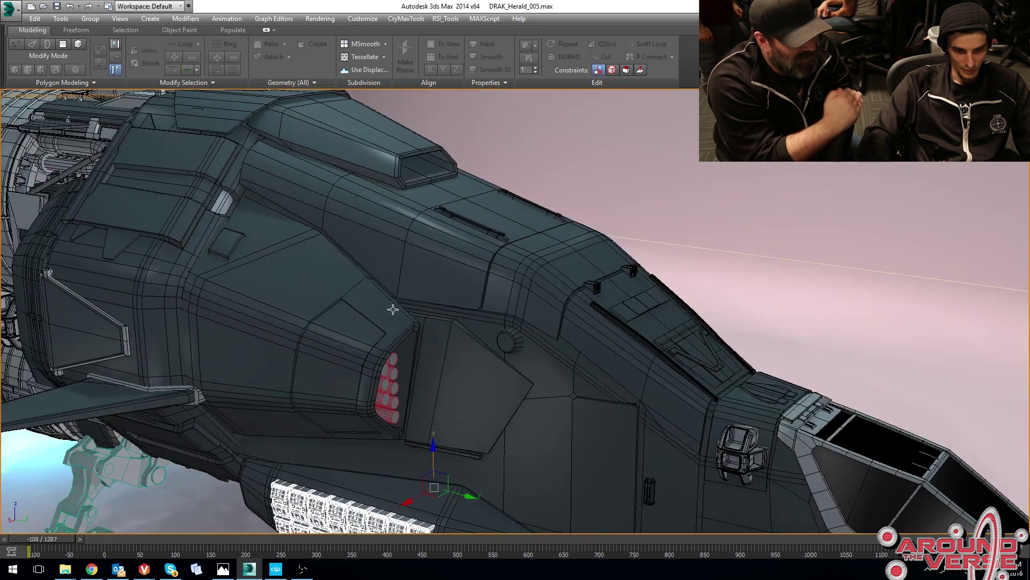
middle_click_drag(388, 205, 422, 331, "alt")
middle_click_drag(375, 365, 277, 305, "alt")
mouse_move(405, 259)
middle_mouse_down("alt")
mouse_move(411, 310)
mouse_move(384, 306)
mouse_move(375, 267)
mouse_move(393, 252)
middle_mouse_up("alt")
scroll(394, 252, "up", 2)
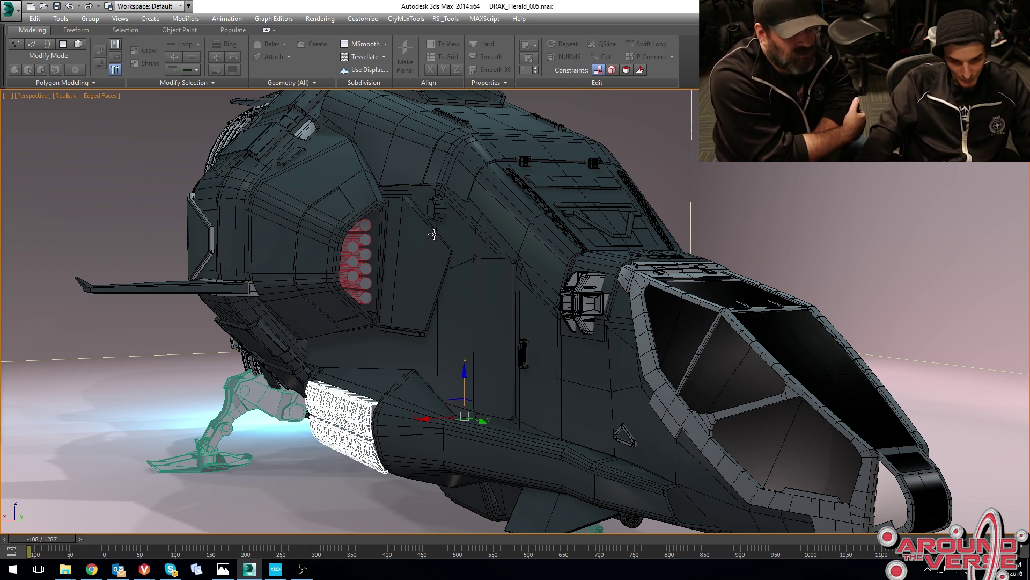
middle_click_drag(433, 274, 398, 272, "alt")
scroll(376, 265, "down", 3)
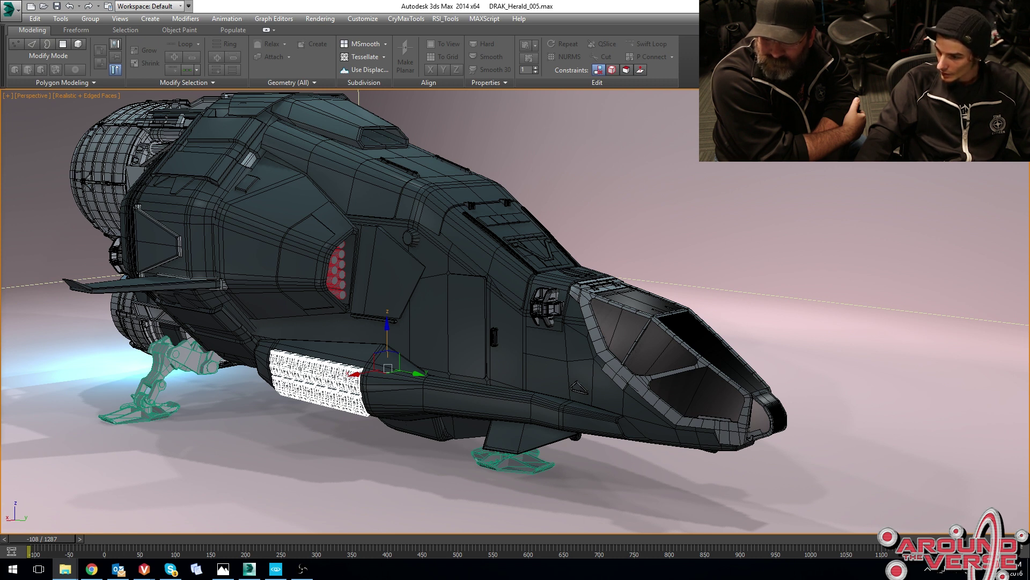
Switch to the Photos app, view the Herald-pass06-render06.jpg concept render full-window and advance to the next image.
key("alt+Tab")
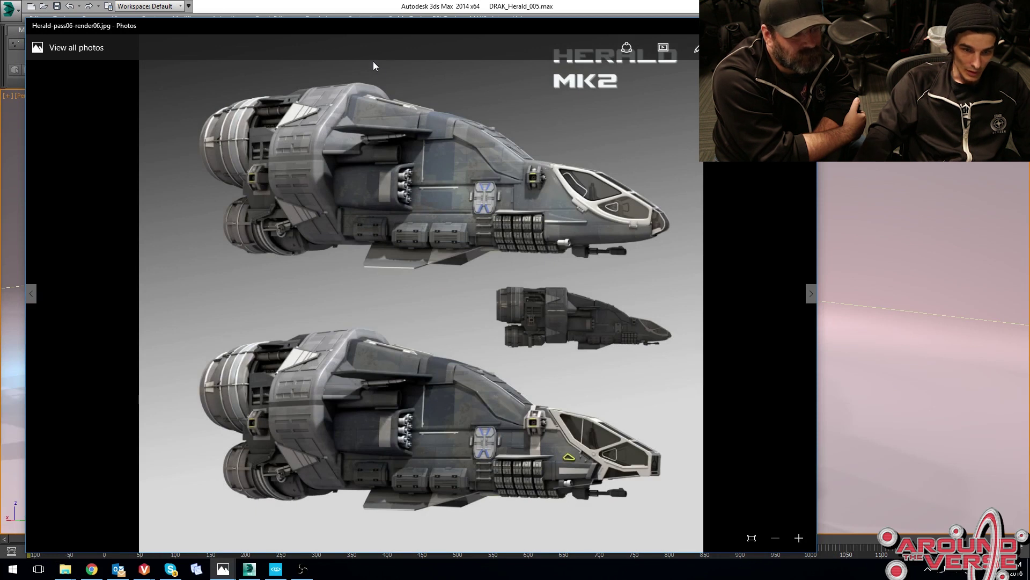
left_click_drag(416, 30, 430, 30)
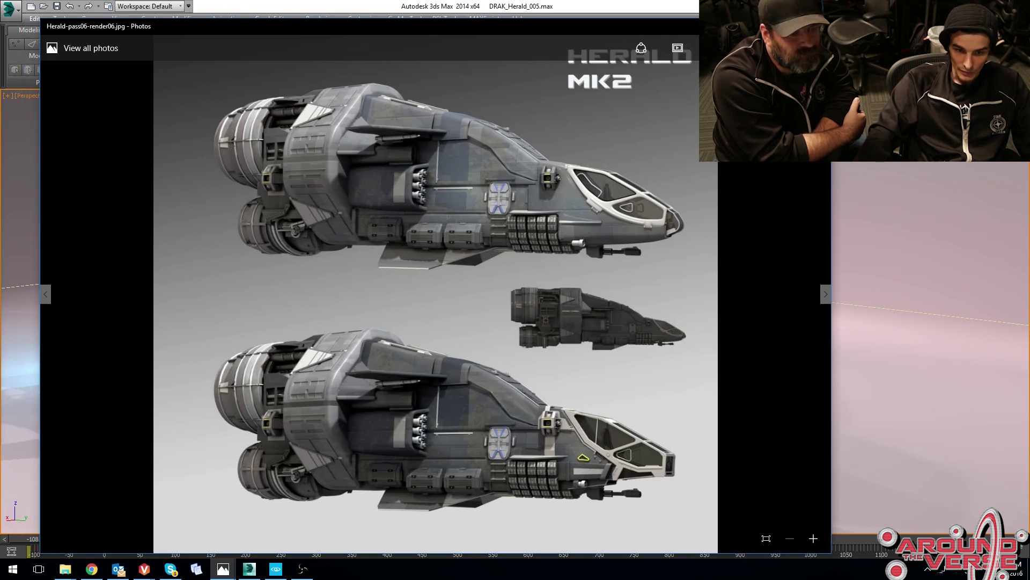
left_click(794, 26)
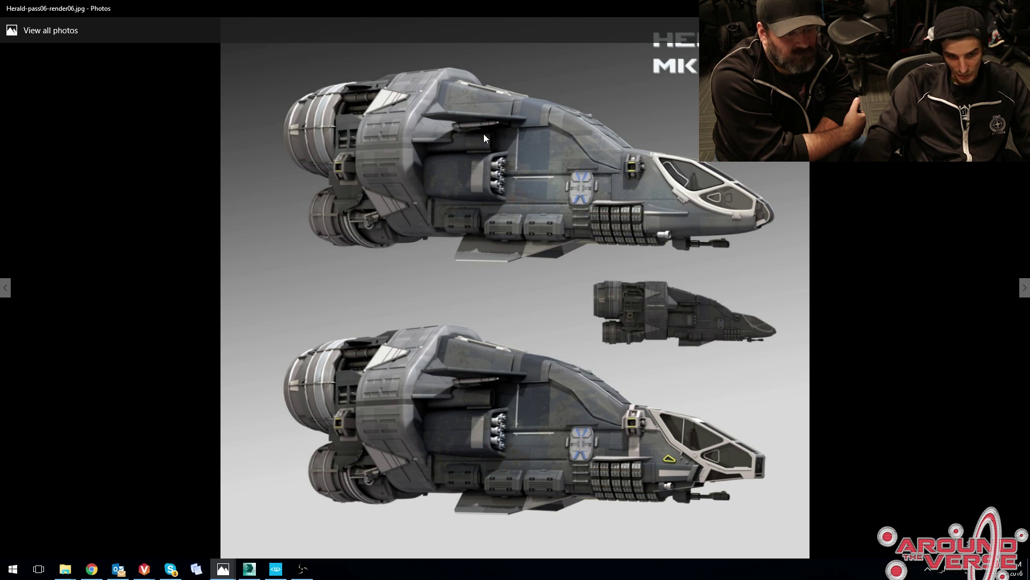
left_click(1024, 290)
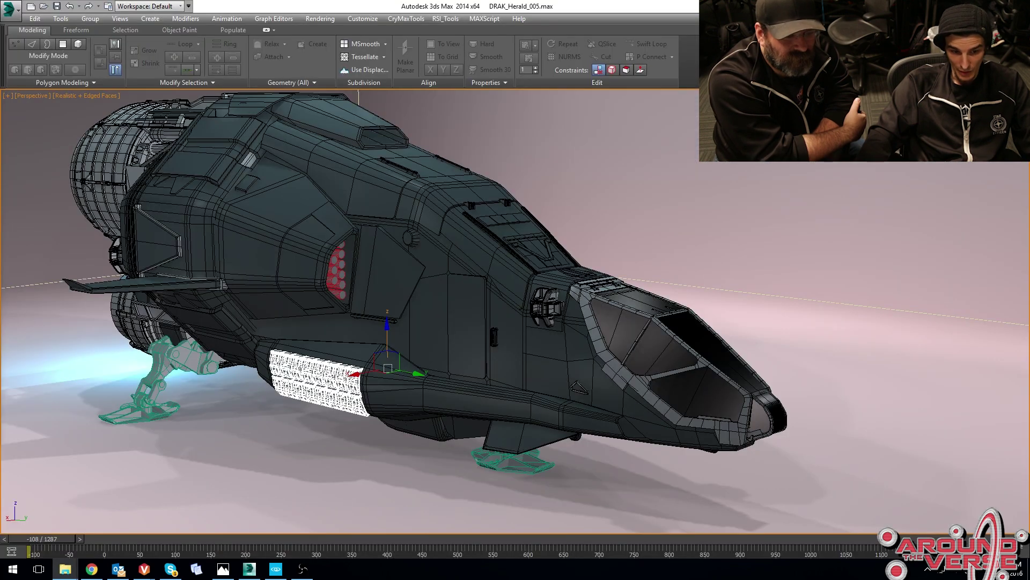
Switch back to 3ds Max and inspect the rear engines' wireframe from behind, including the nozzles and supporting struts.
middle_click_drag(229, 188, 451, 315, "alt")
scroll(450, 315, "up", 3)
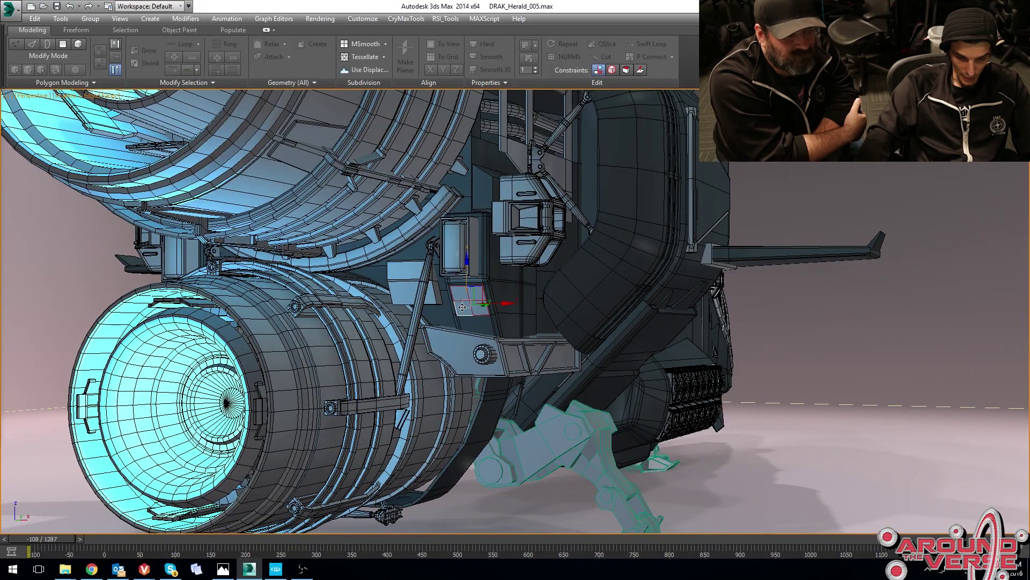
middle_click_drag(462, 307, 369, 250, "alt")
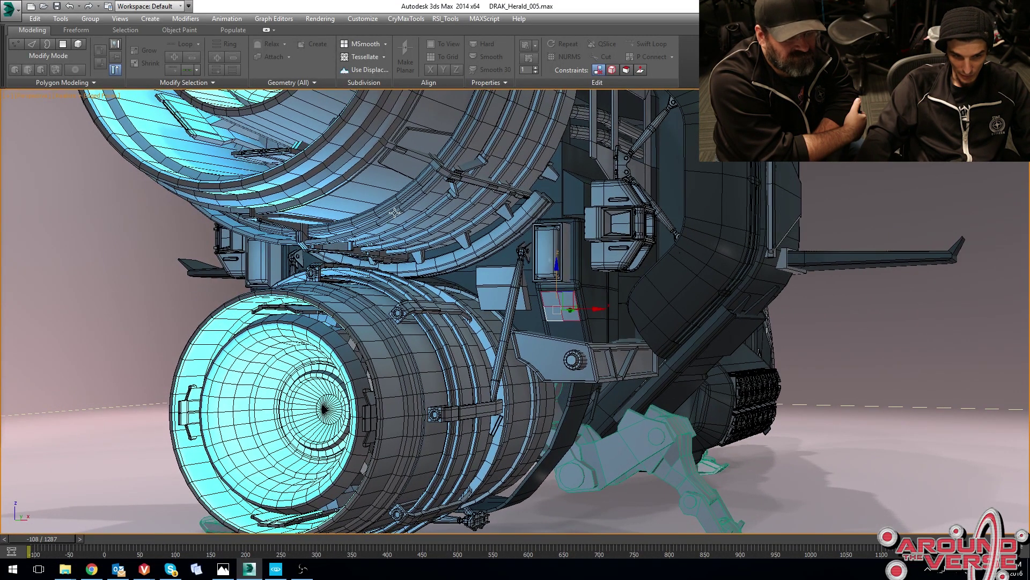
middle_click_drag(405, 191, 581, 232)
scroll(404, 229, "down", 3)
scroll(475, 233, "up", 4)
scroll(446, 236, "down", 3)
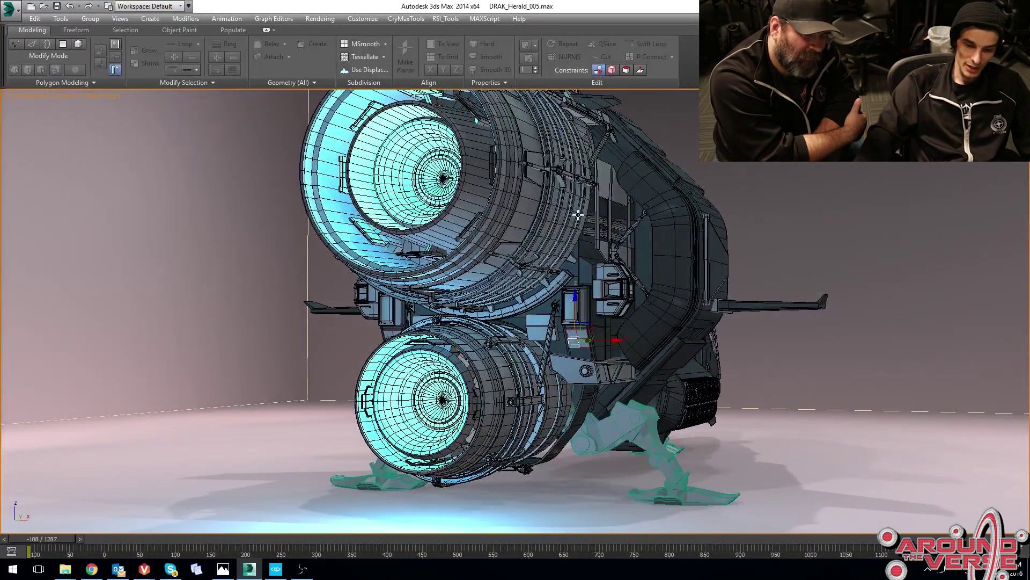
middle_click_drag(410, 153, 481, 201, "alt")
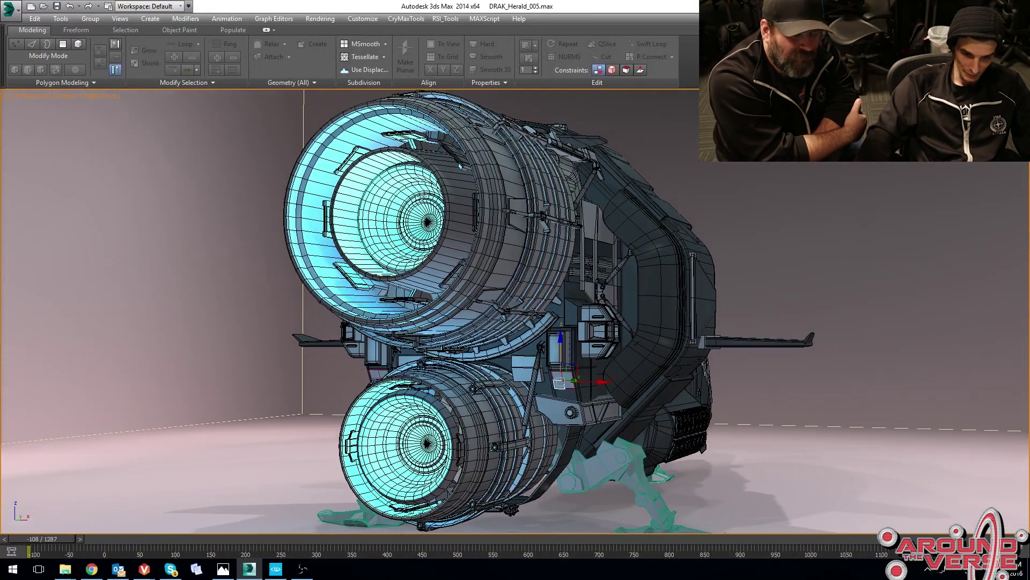
Hide the edged faces and inspect the shaded engines and hull in side profile.
key("F4")
middle_click_drag(480, 285, 559, 265, "alt")
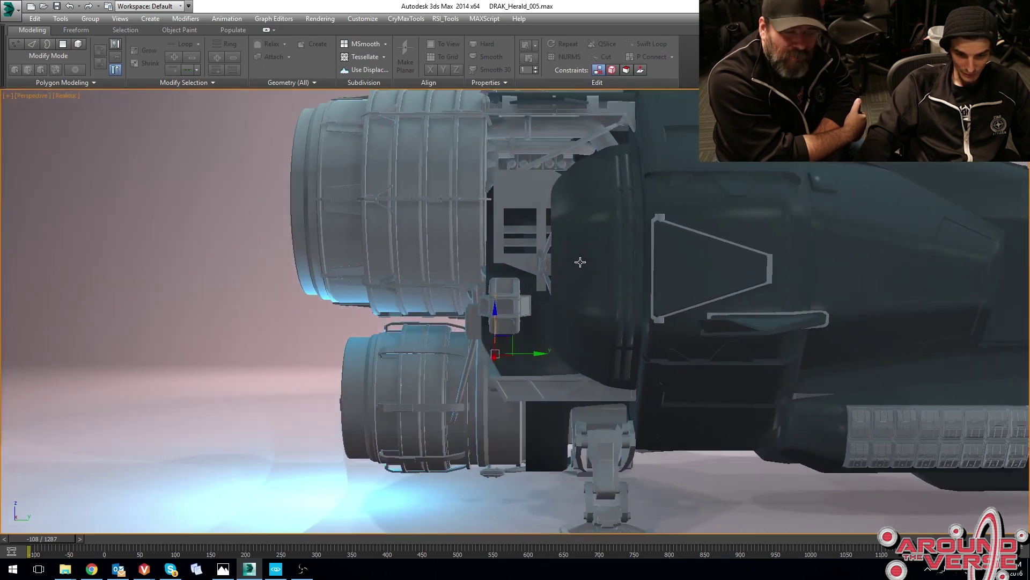
middle_click_drag(708, 258, 396, 255)
middle_click_drag(556, 252, 606, 259, "alt")
scroll(539, 250, "down", 3)
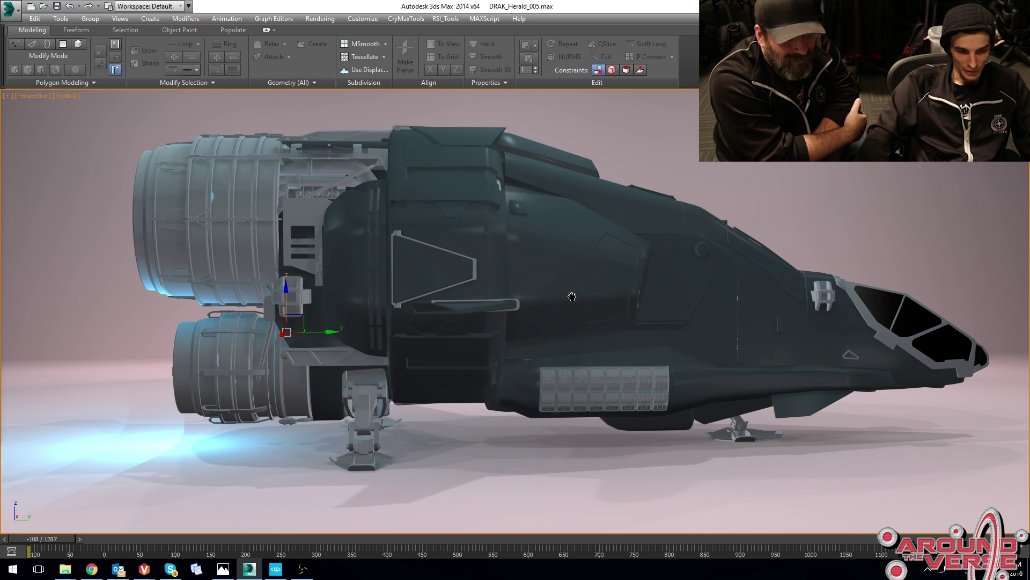
Examine the whole shaded ship from above the nose and from a low three-quarter front view.
middle_click_drag(571, 296, 501, 270, "alt")
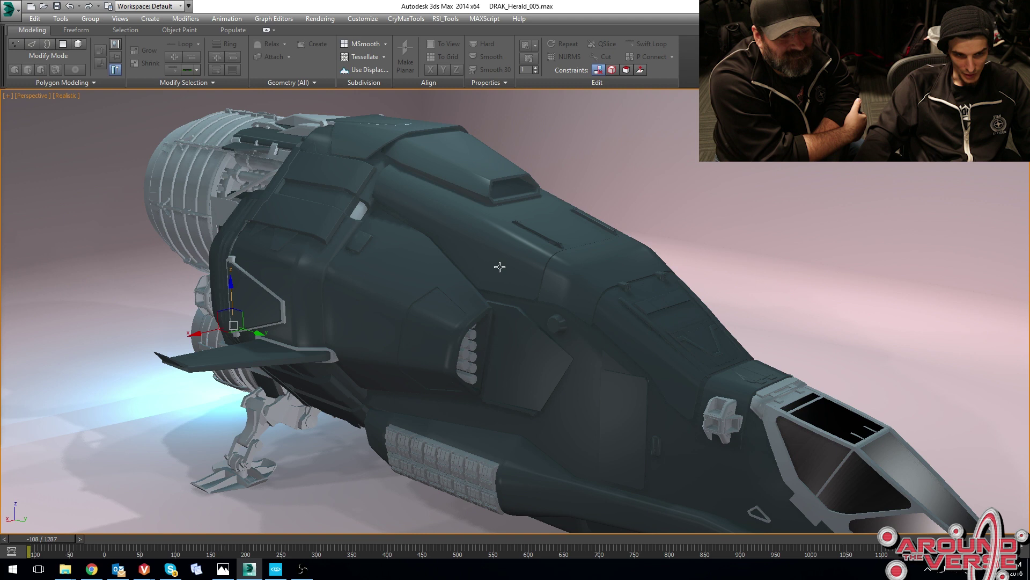
scroll(500, 267, "down", 4)
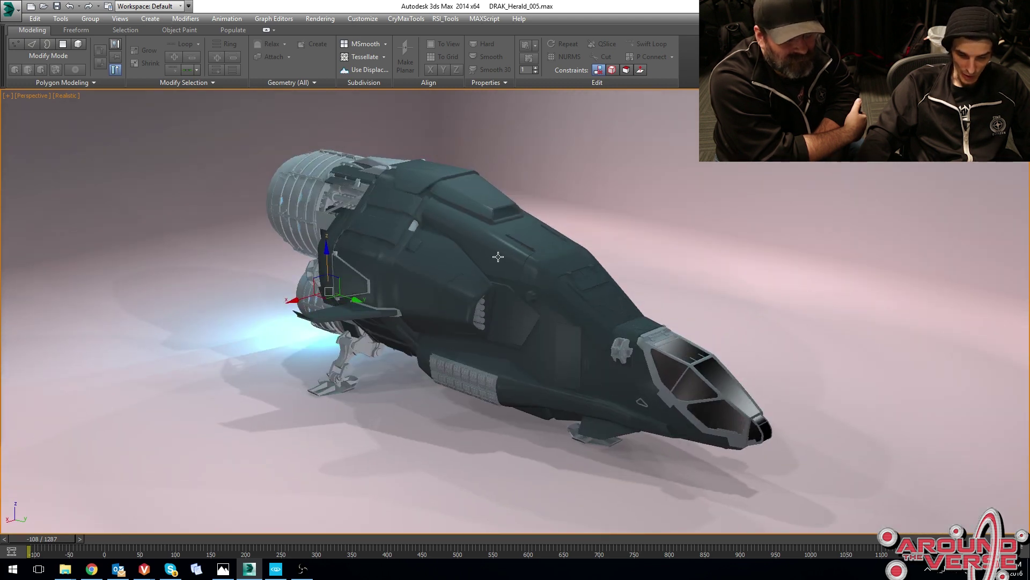
middle_click_drag(500, 252, 451, 258)
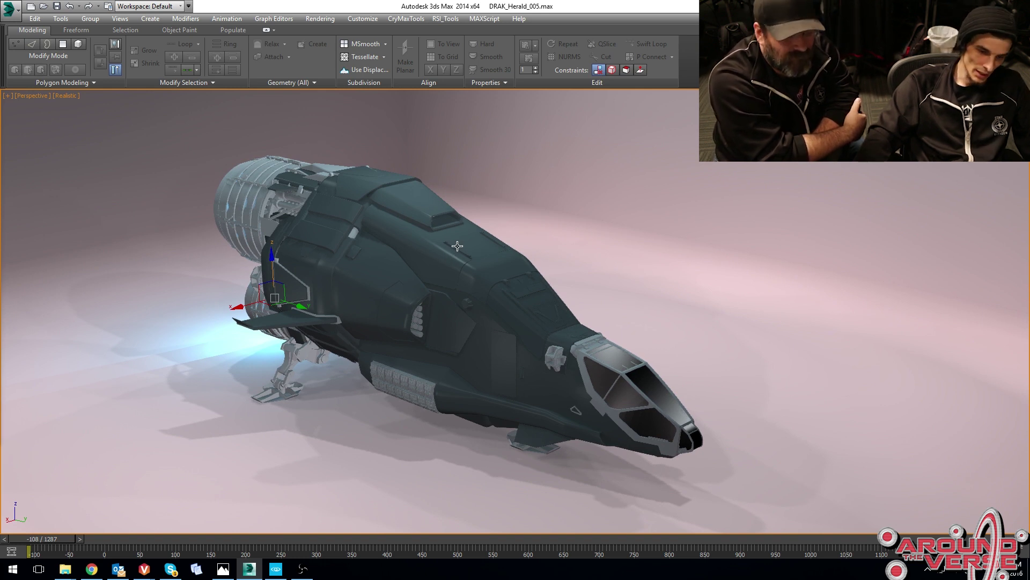
middle_click_drag(457, 274, 473, 267, "alt")
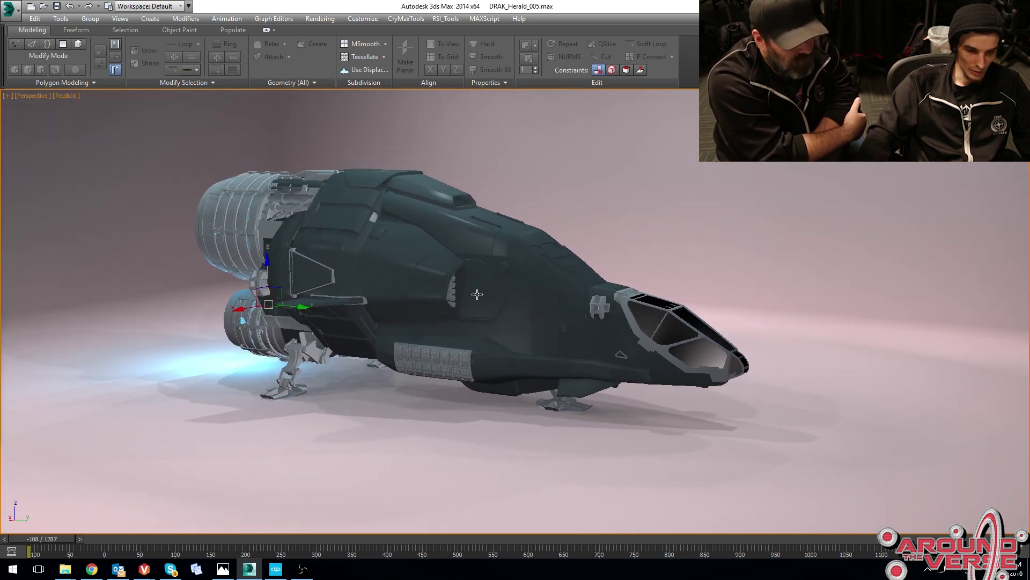
scroll(422, 306, "down", 6)
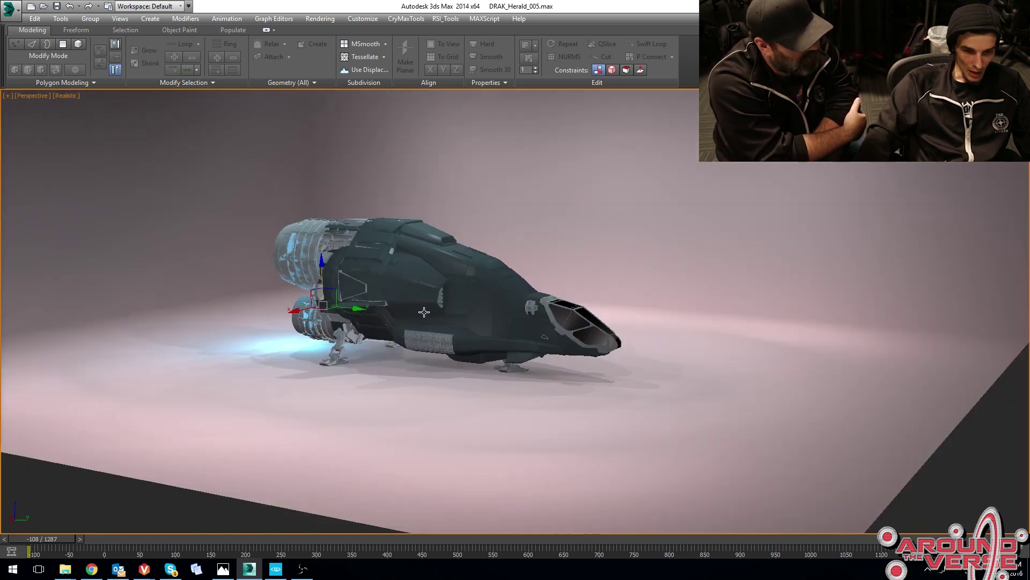
scroll(424, 312, "up", 6)
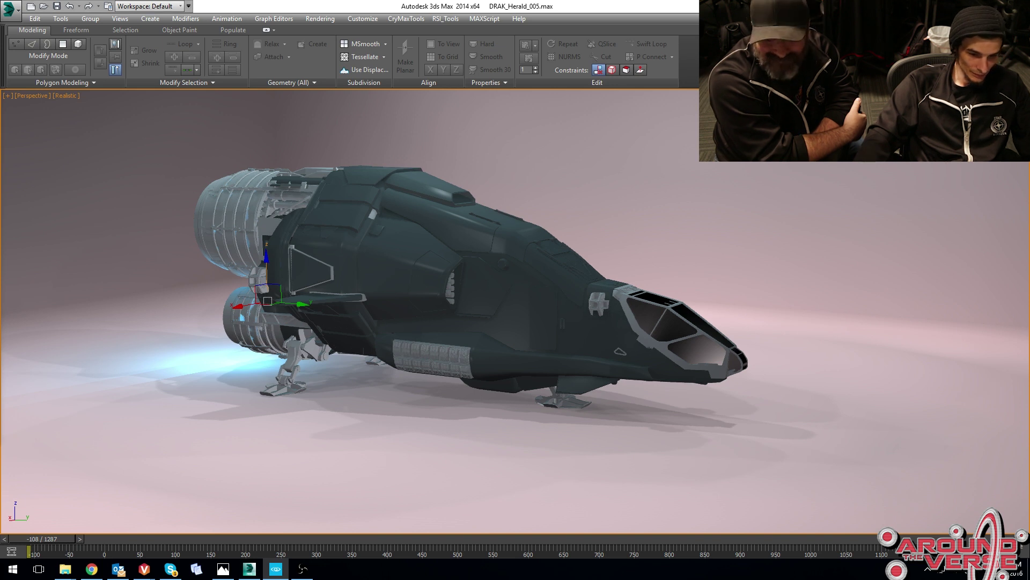
Clear the object selection with the ship and its backdrop in view, and undo the last selection change.
middle_click_drag(580, 324, 584, 290)
scroll(584, 290, "down", 5)
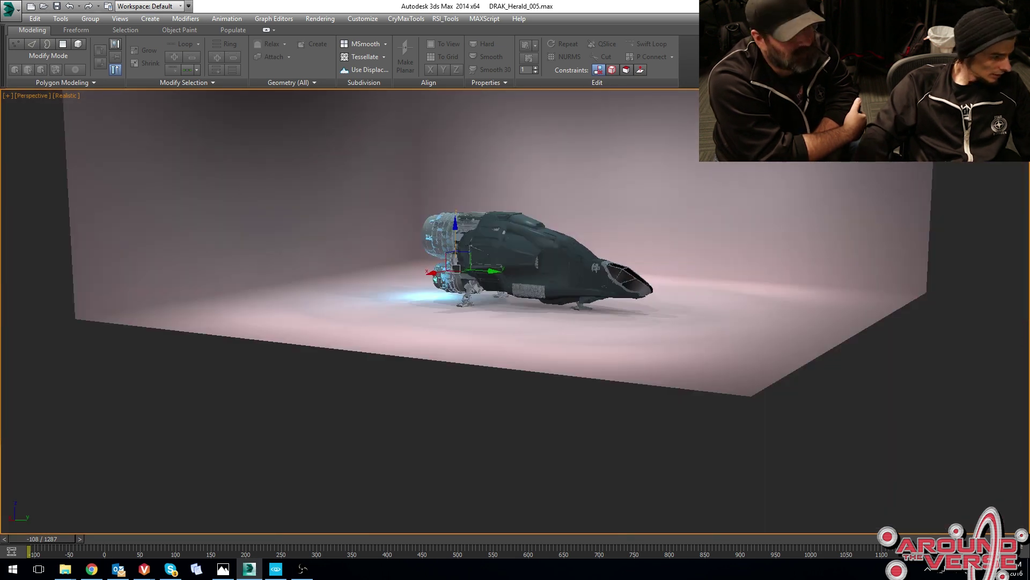
key("ctrl+d")
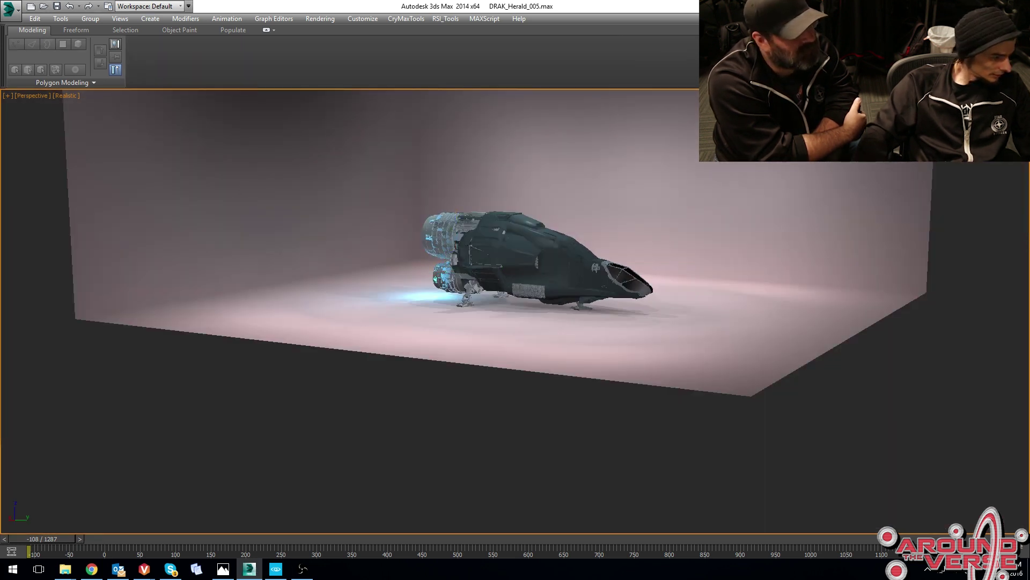
key("ctrl+z")
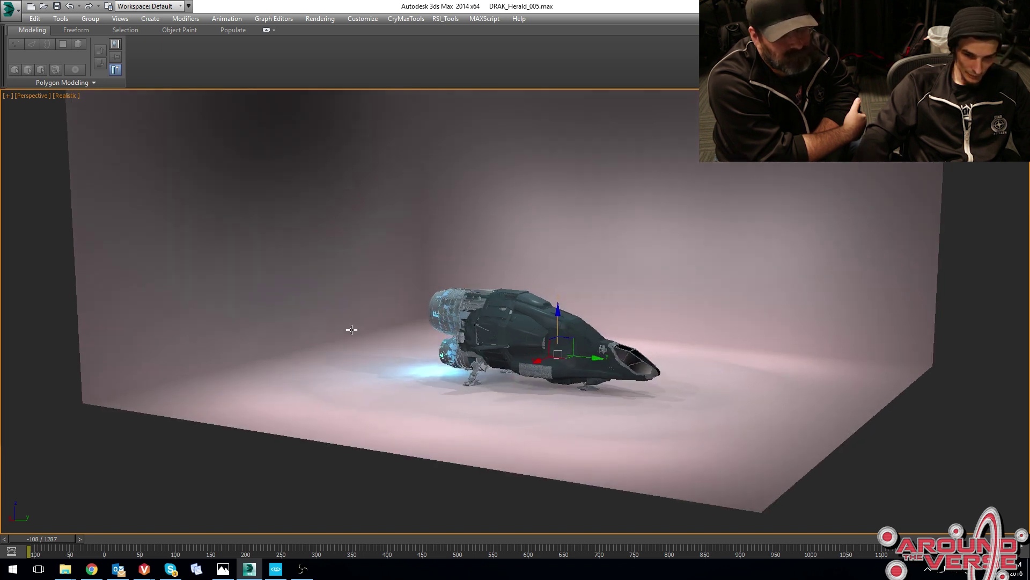
Unhide all objects in the scene, and isolate the ship's interior.
scroll(418, 279, "up", 6)
right_click(461, 276)
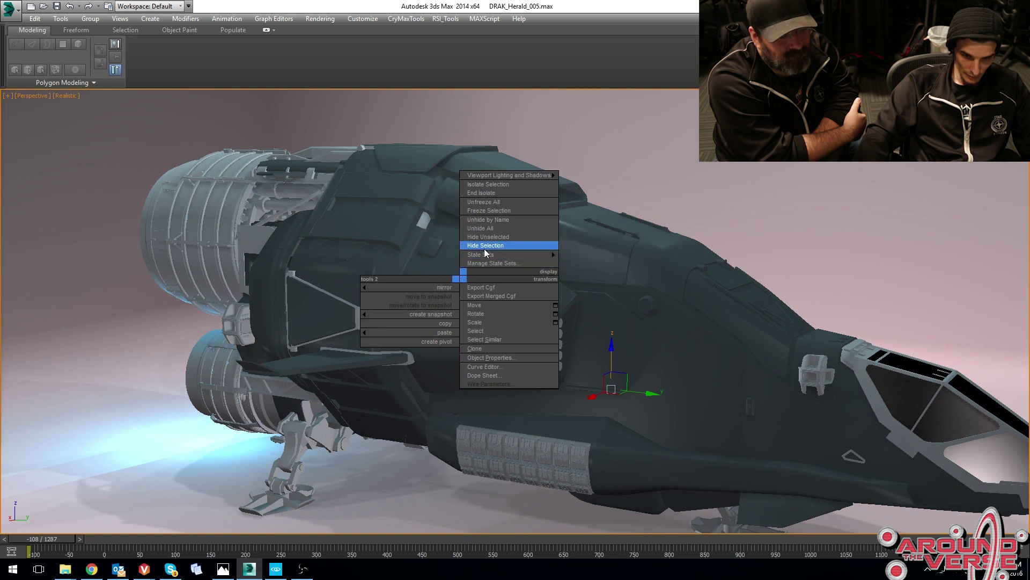
left_click(486, 228)
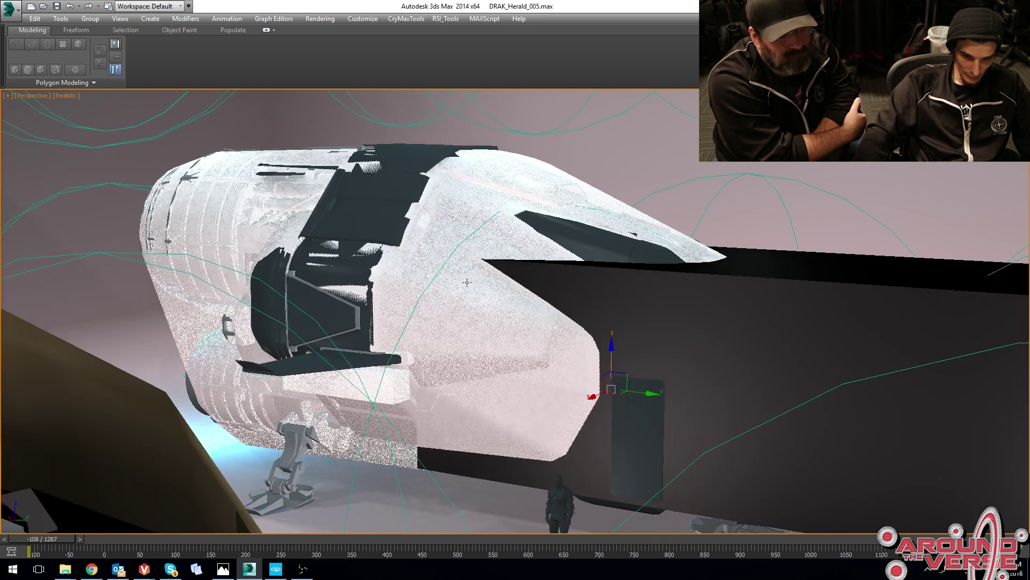
right_click(463, 286)
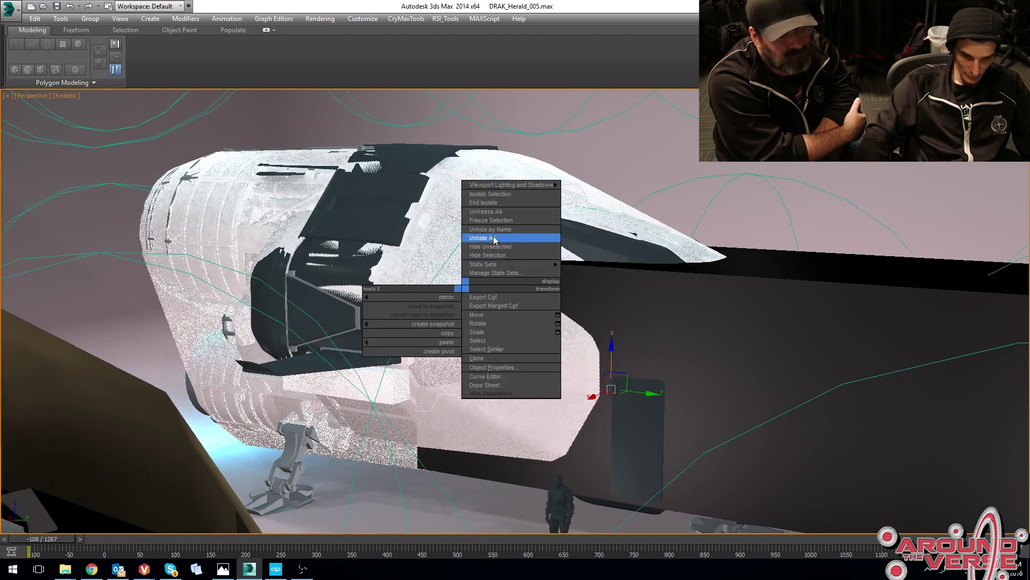
left_click(490, 194)
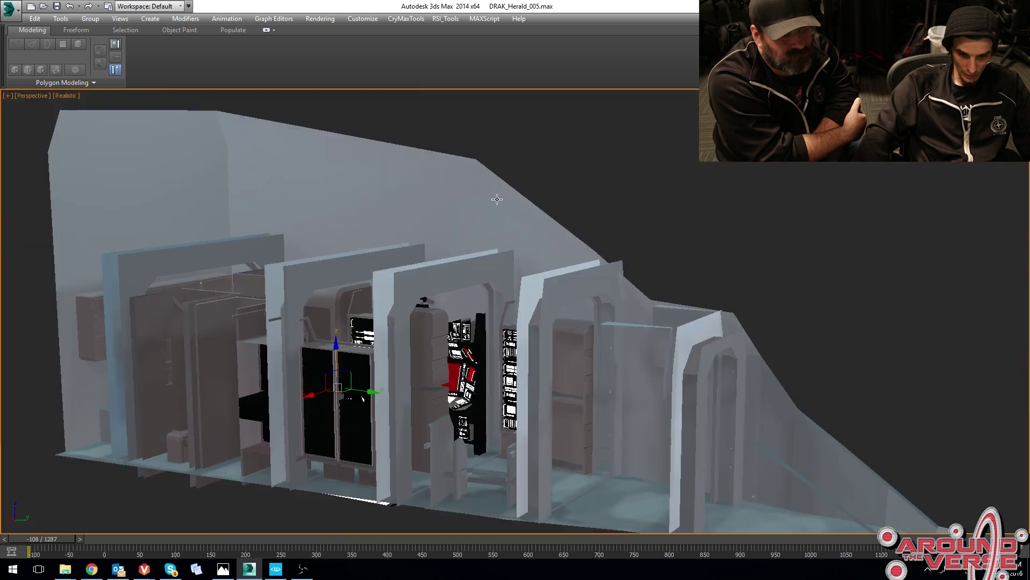
Examine the isolated interior from the side and from above, including the bulkhead frames and the nose section.
middle_click_drag(501, 297, 410, 270, "alt")
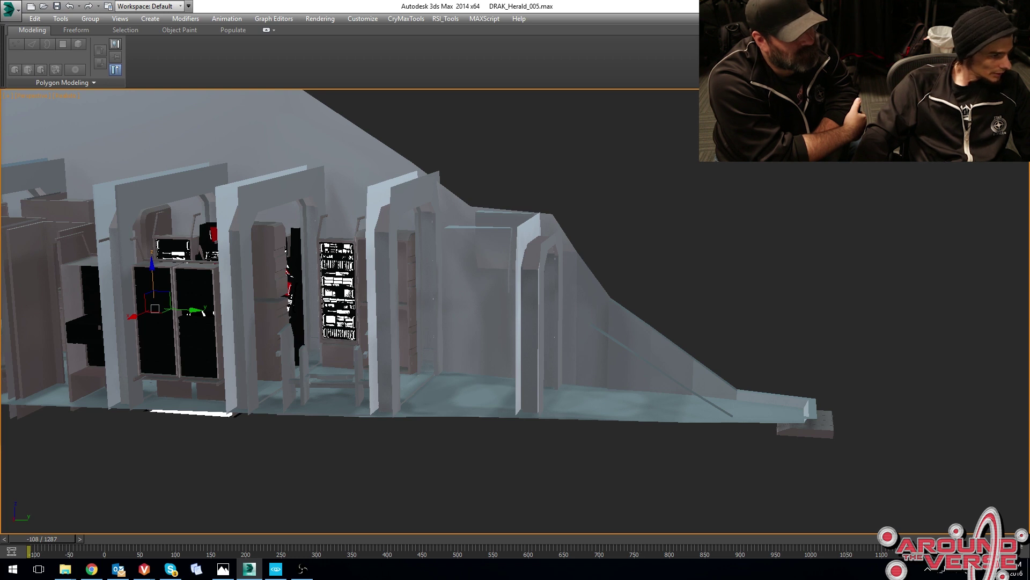
mouse_move(298, 256)
middle_mouse_down("alt")
mouse_move(348, 329)
mouse_move(440, 287)
middle_mouse_up("alt")
mouse_move(269, 298)
middle_mouse_down()
mouse_move(487, 335)
mouse_move(536, 363)
middle_mouse_up()
mouse_move(420, 266)
middle_mouse_down()
mouse_move(461, 292)
mouse_move(531, 268)
mouse_move(658, 248)
mouse_move(611, 253)
mouse_move(765, 315)
mouse_move(433, 285)
mouse_move(360, 333)
mouse_move(446, 345)
middle_mouse_up()
scroll(477, 337, "up", 3)
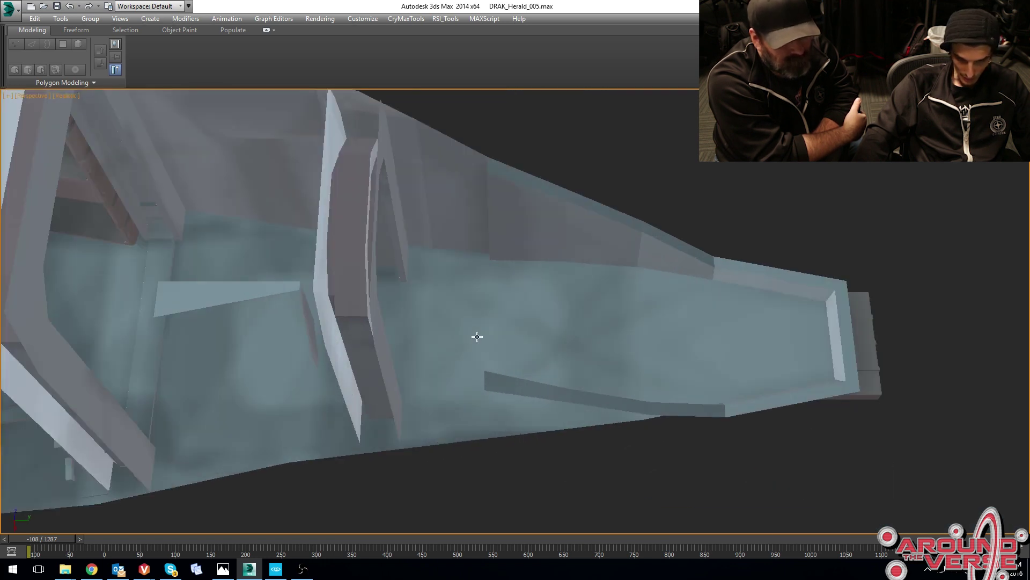
Select the interior floor geometry and turn on edged faces to inspect the equipment racks and shelving from above.
left_click(523, 298)
middle_click_drag(341, 324, 642, 333)
key("F4")
middle_click_drag(349, 319, 556, 343)
scroll(547, 294, "up", 2)
middle_click_drag(537, 243, 513, 398)
middle_click_drag(509, 308, 546, 315, "alt")
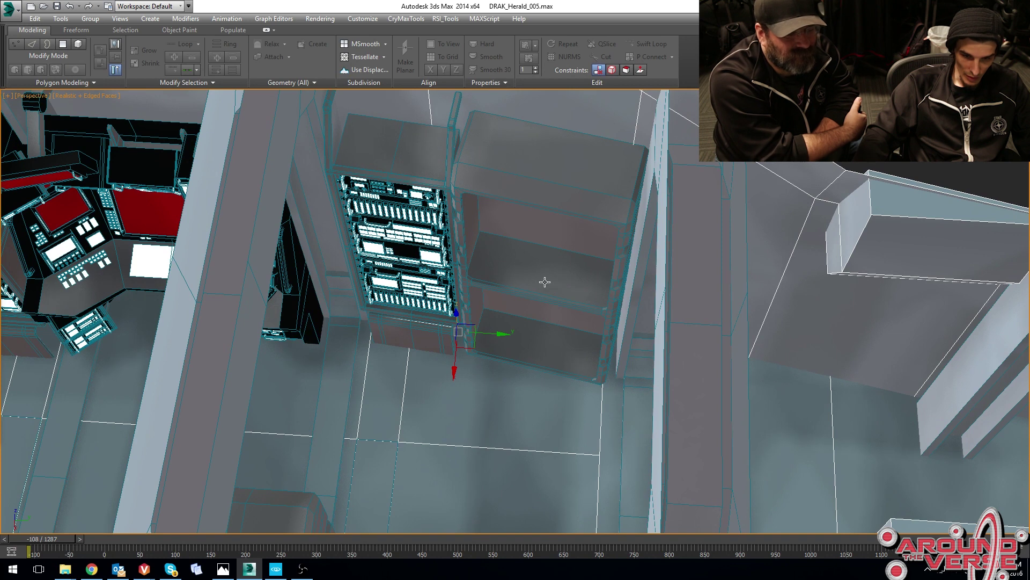
Inspect the computer console's screens, keypads and desk surface up close in edged faces.
middle_click_drag(417, 343, 742, 338)
middle_click_drag(375, 373, 410, 219, "alt")
scroll(410, 218, "up", 6)
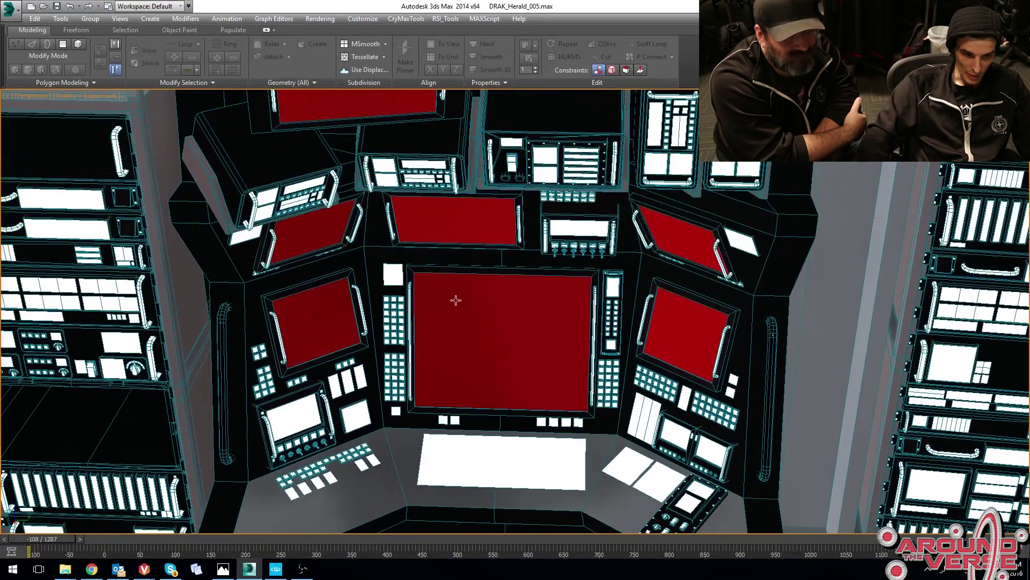
middle_click_drag(456, 300, 465, 274)
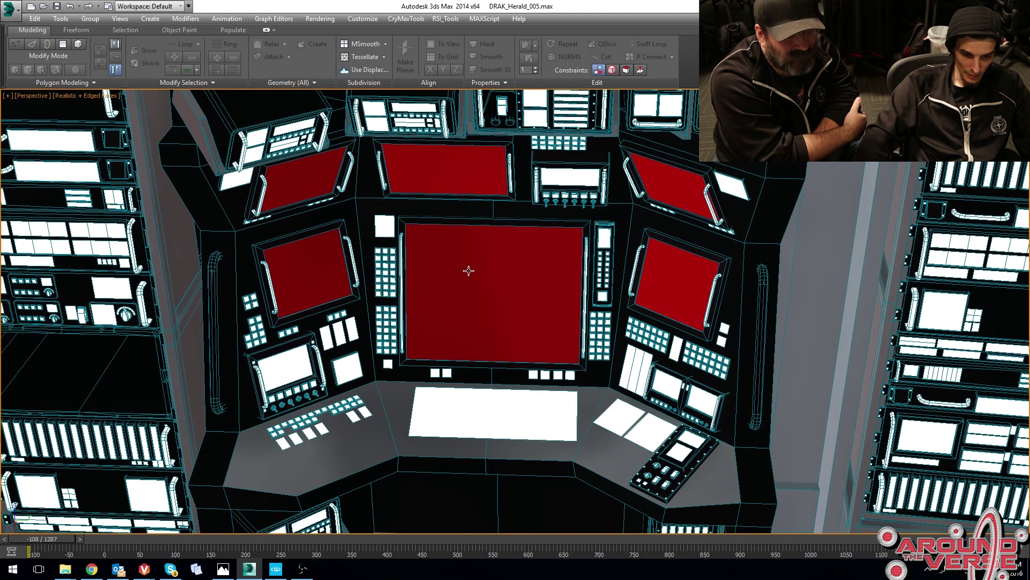
middle_click_drag(531, 289, 414, 320)
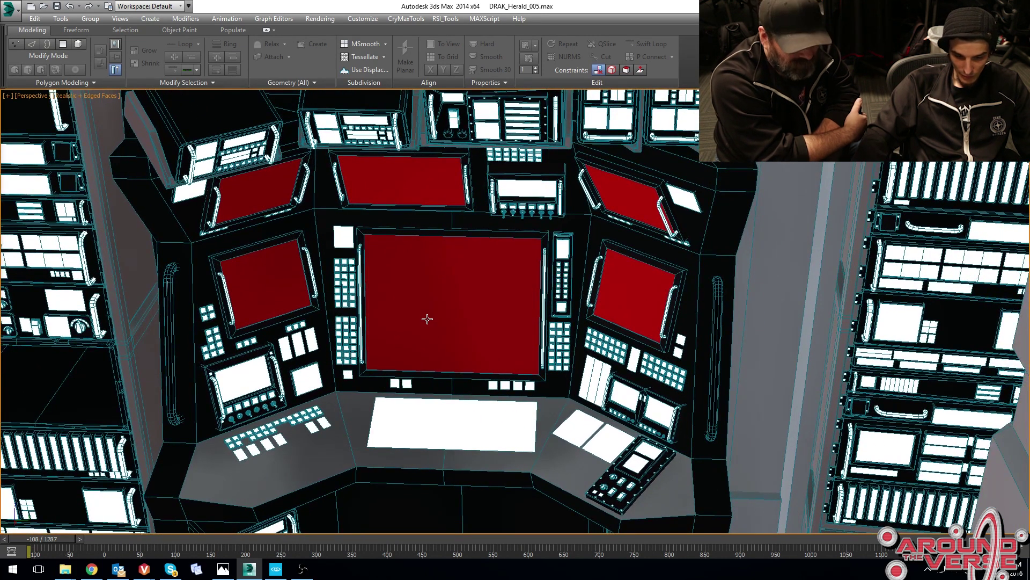
middle_click_drag(428, 319, 438, 374)
Look along the corridor past the console toward the wall cabinets at the rear of the interior.
middle_click_drag(448, 305, 240, 269)
scroll(448, 368, "down", 2)
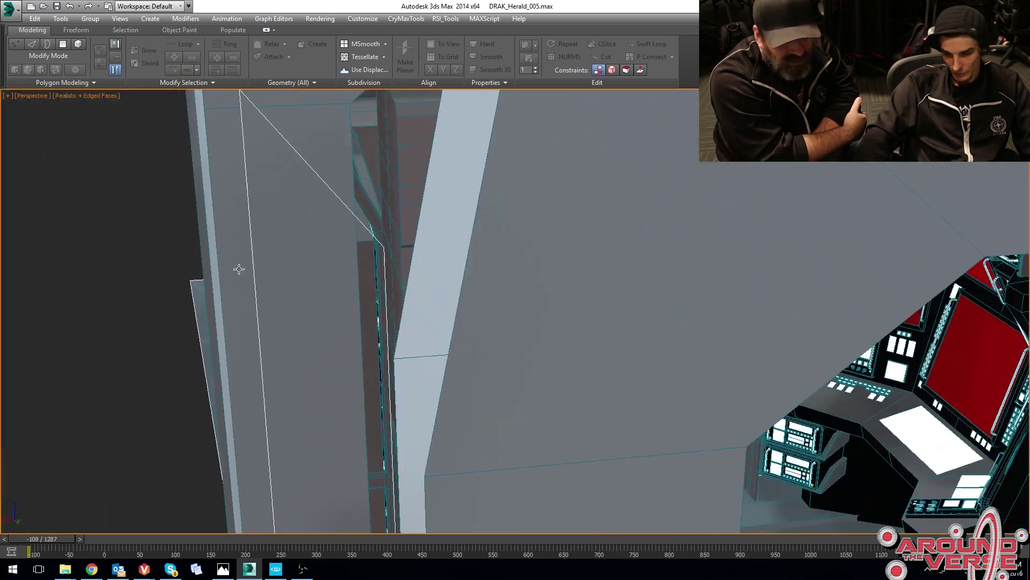
middle_click_drag(722, 255, 673, 224, "alt")
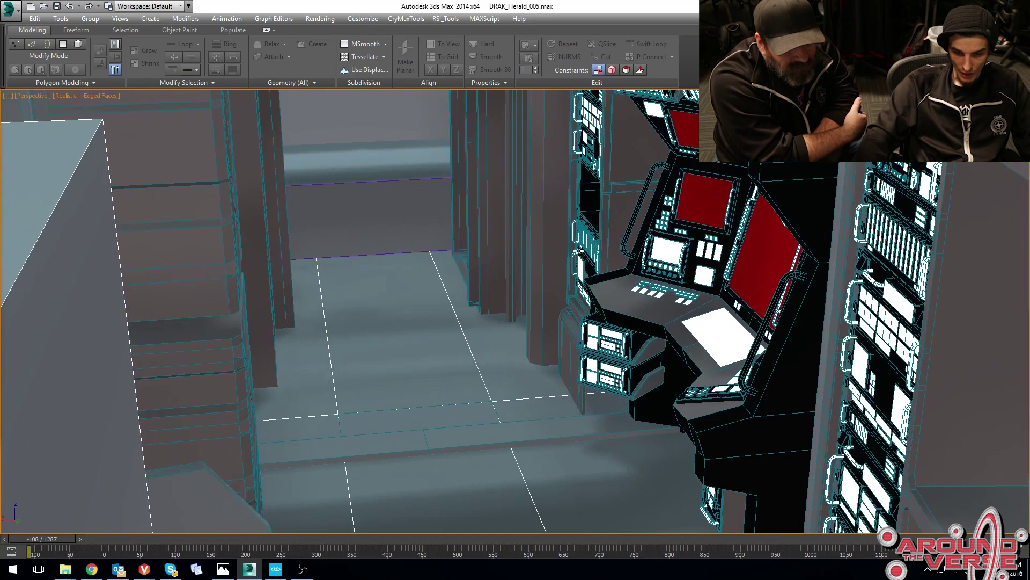
middle_click_drag(612, 313, 565, 269)
scroll(554, 334, "down", 2)
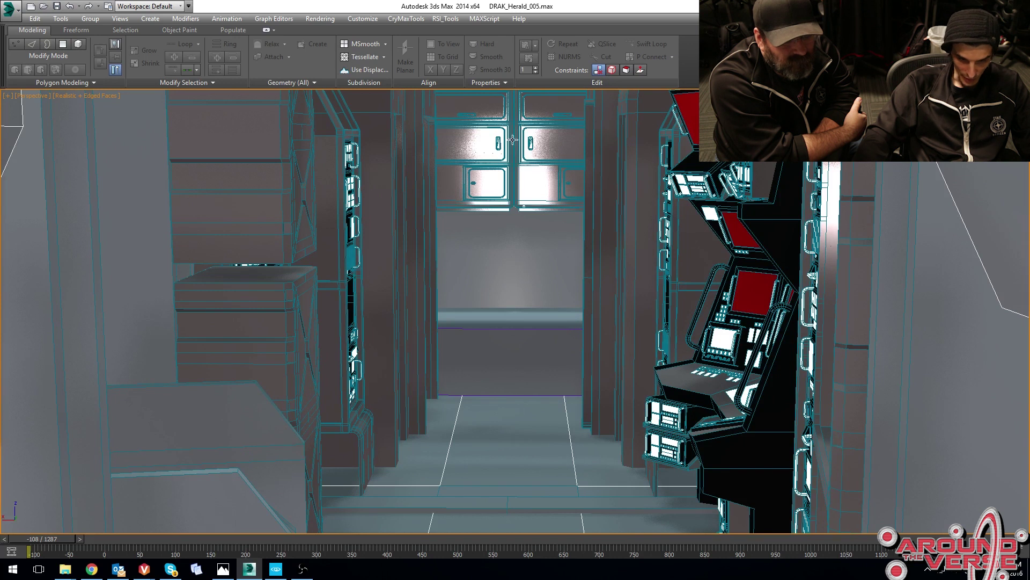
Try moving the stacked storage unit opposite the console sideways into the corridor, exposing the racks behind it.
left_click(252, 320)
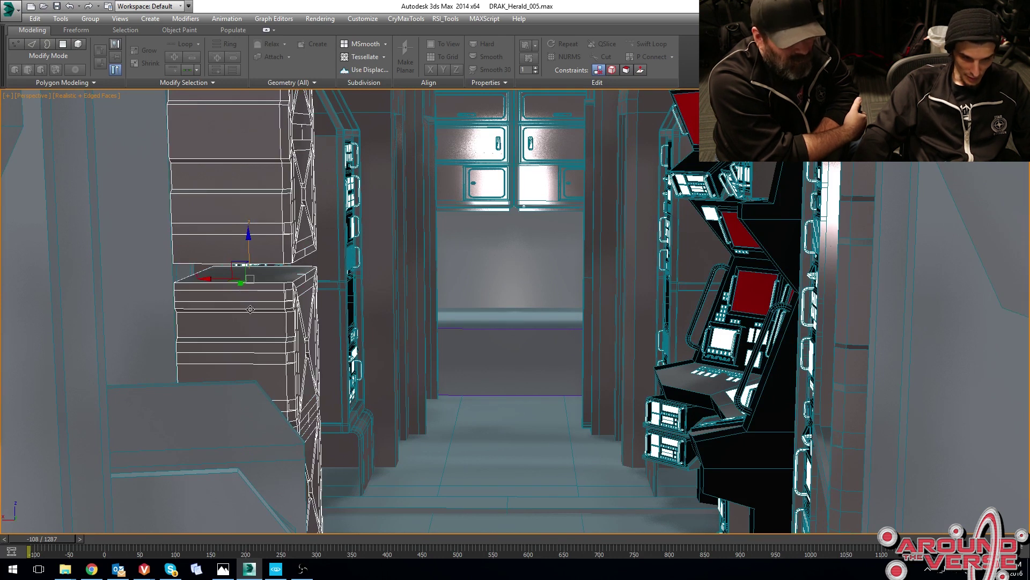
left_click_drag(219, 281, 365, 307)
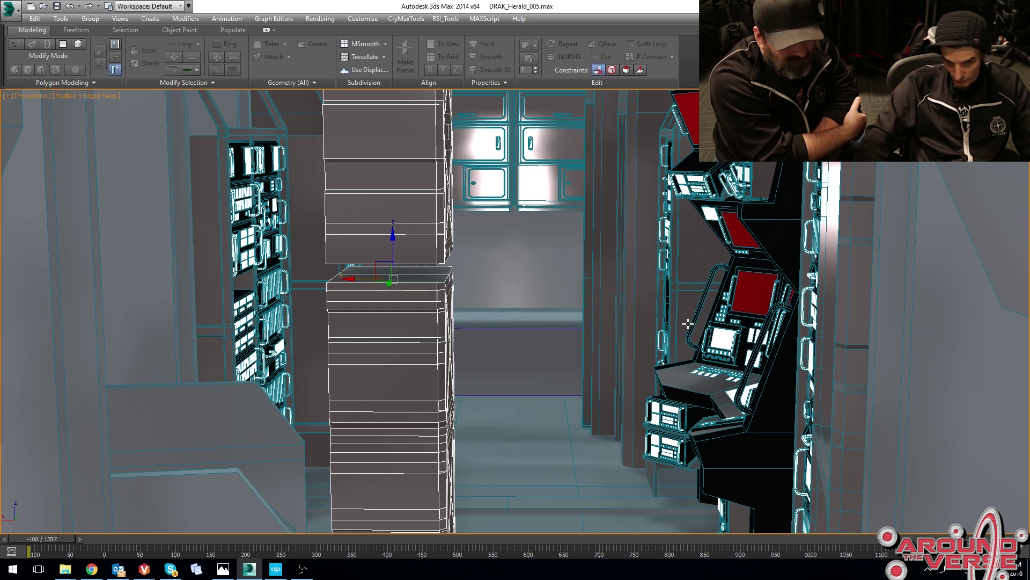
scroll(472, 292, "up", 4)
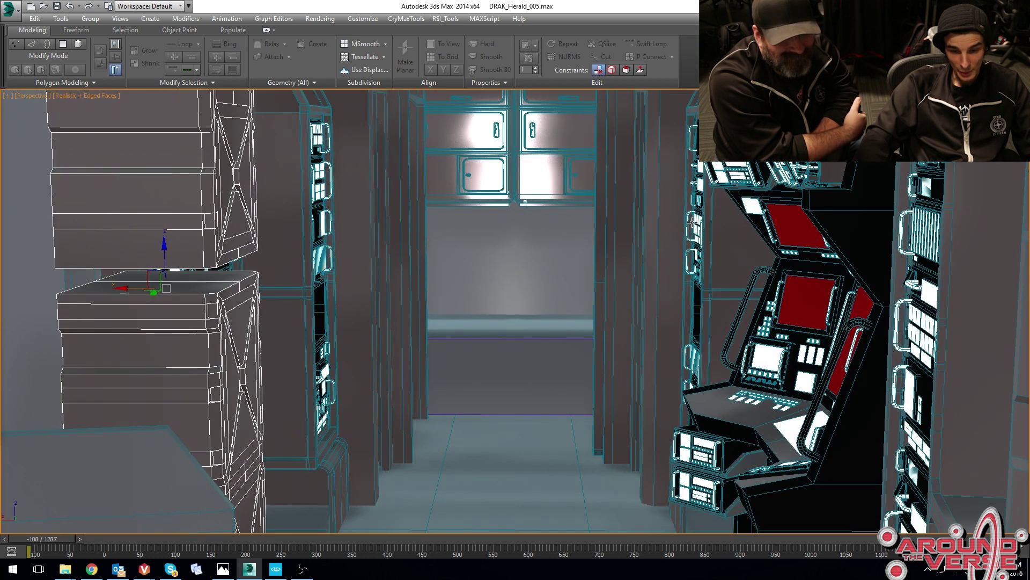
Select the server rack across from the console and check it in wireframe from above, returning to shaded display.
left_click(689, 227)
middle_click_drag(440, 276, 359, 336, "alt")
middle_click_drag(428, 222, 305, 314)
middle_click_drag(384, 230, 353, 288)
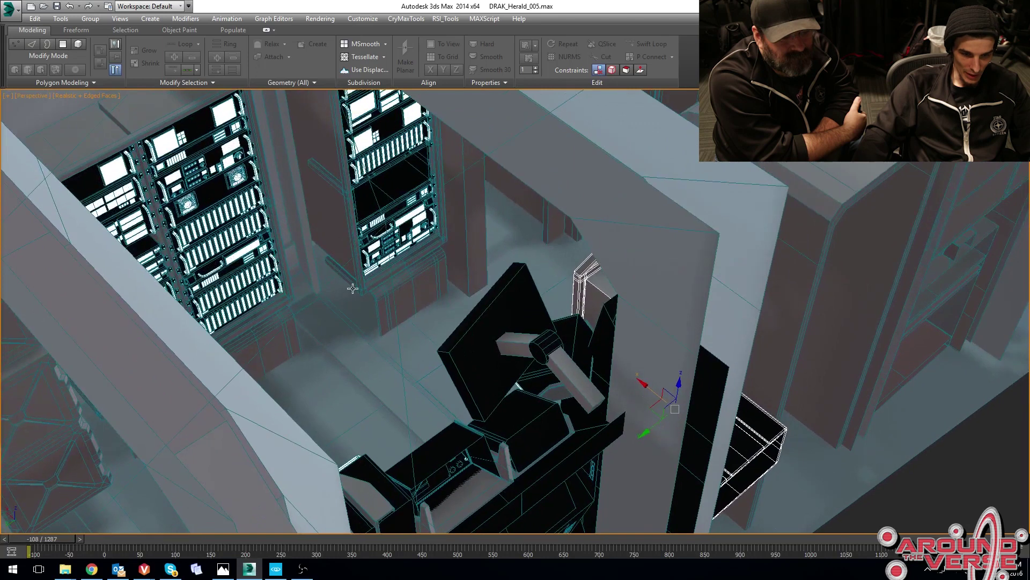
left_click(357, 182)
key("F3")
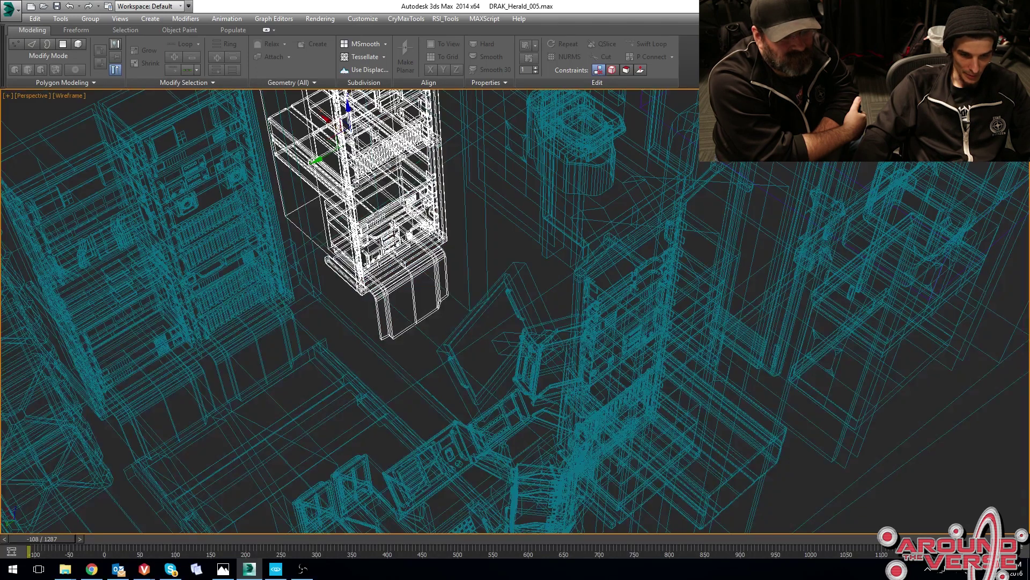
key("F3")
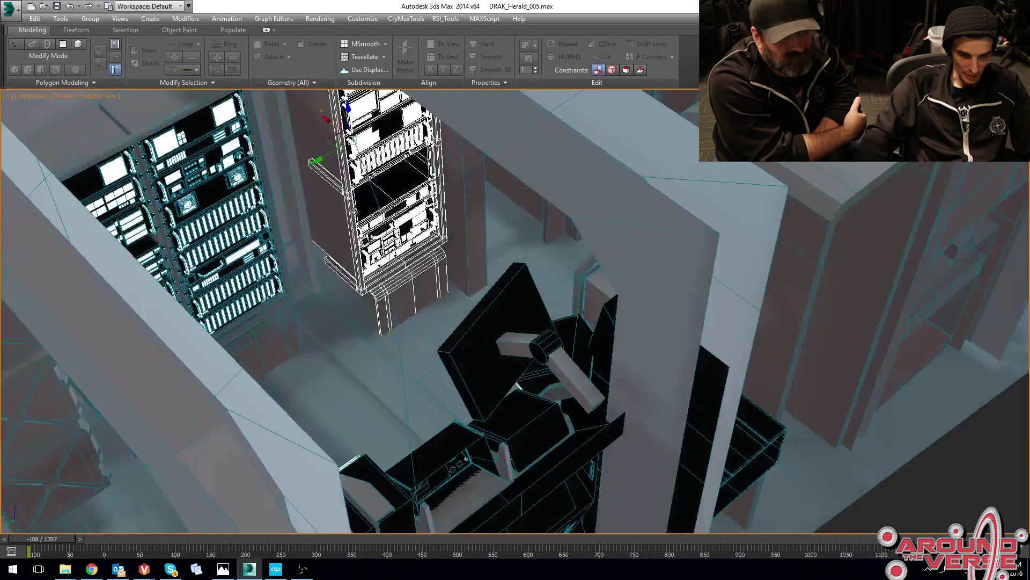
Select the rectangular floor panel near the console and check it in wireframe before restoring the shaded view.
middle_click_drag(357, 185, 379, 166)
scroll(395, 304, "down", 2)
middle_click_drag(395, 303, 495, 306, "alt")
left_click(428, 379)
key("F3")
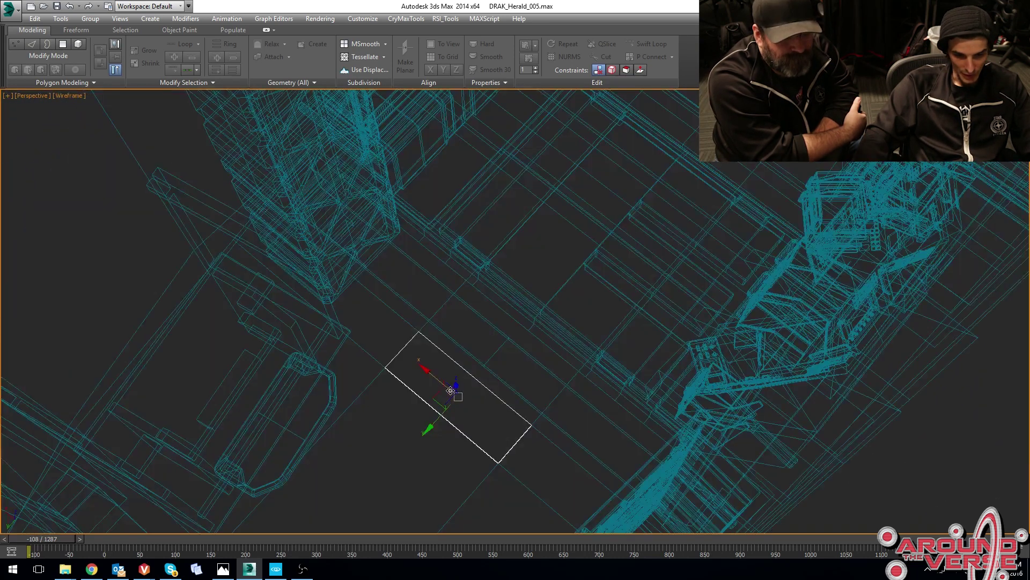
middle_click_drag(456, 384, 496, 312, "alt")
key("F3")
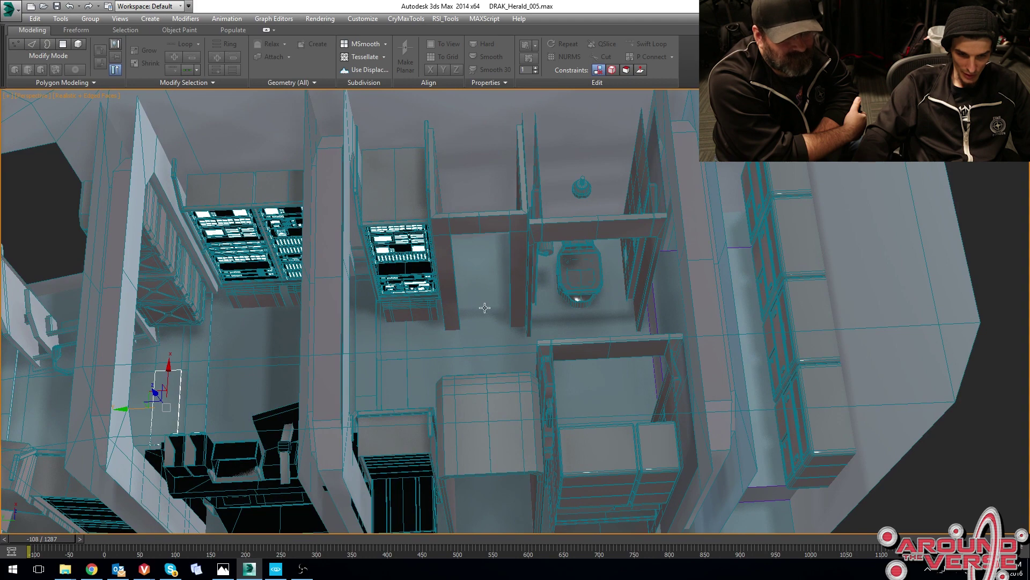
Inspect the galley cabinets and counter from the side, and the toilet cubicle from above.
middle_click_drag(484, 306, 379, 245, "alt")
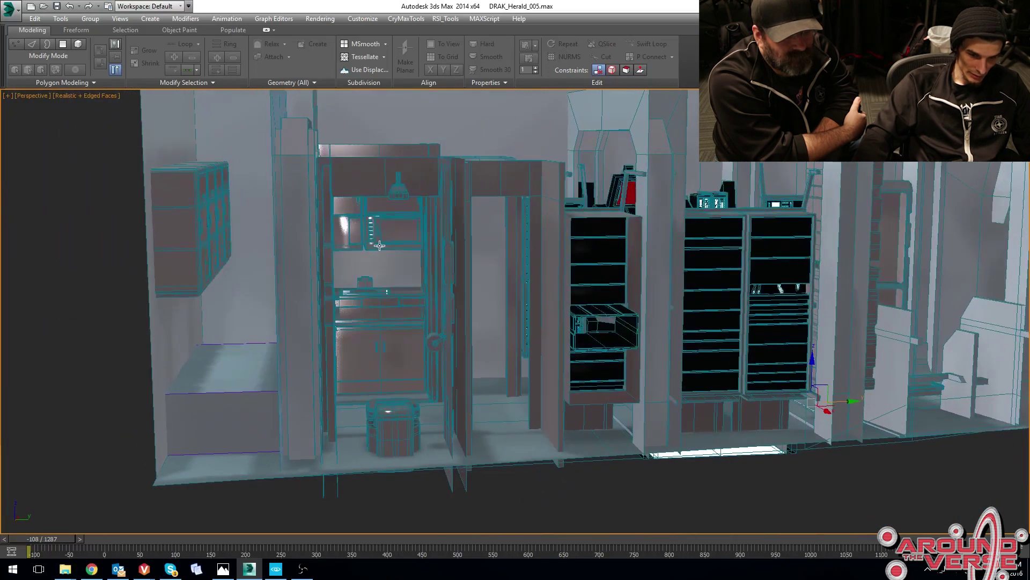
scroll(379, 246, "up", 8)
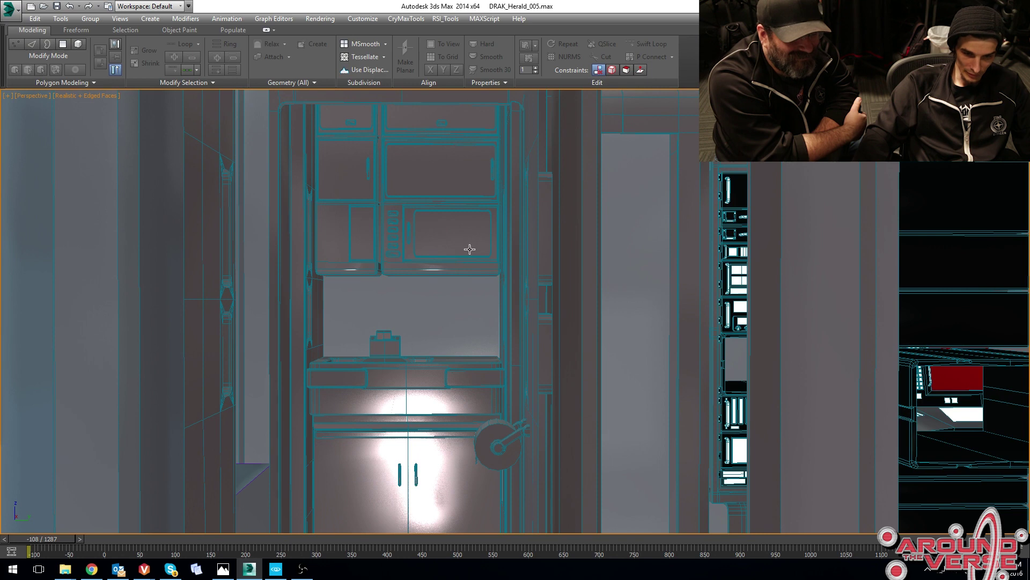
scroll(467, 246, "down", 10)
middle_click_drag(494, 211, 375, 252, "alt")
middle_click_drag(671, 163, 354, 230, "alt")
scroll(441, 295, "up", 5)
middle_click_drag(526, 375, 483, 262)
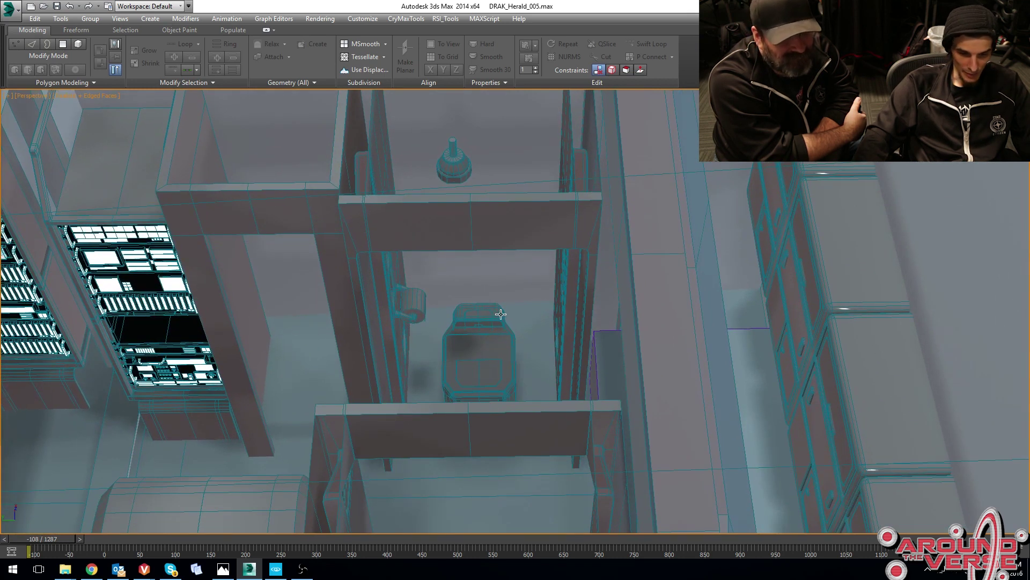
middle_click_drag(509, 314, 508, 215)
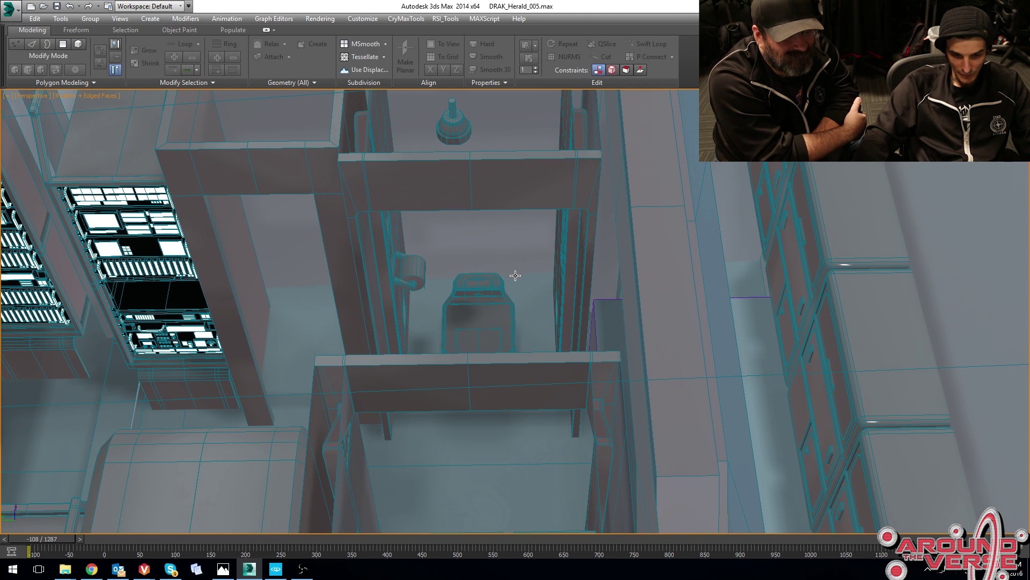
Select the long low bed block behind the living cubicles and frame it up close from the corridor.
middle_click_drag(510, 270, 391, 343, "alt")
scroll(372, 268, "down", 3)
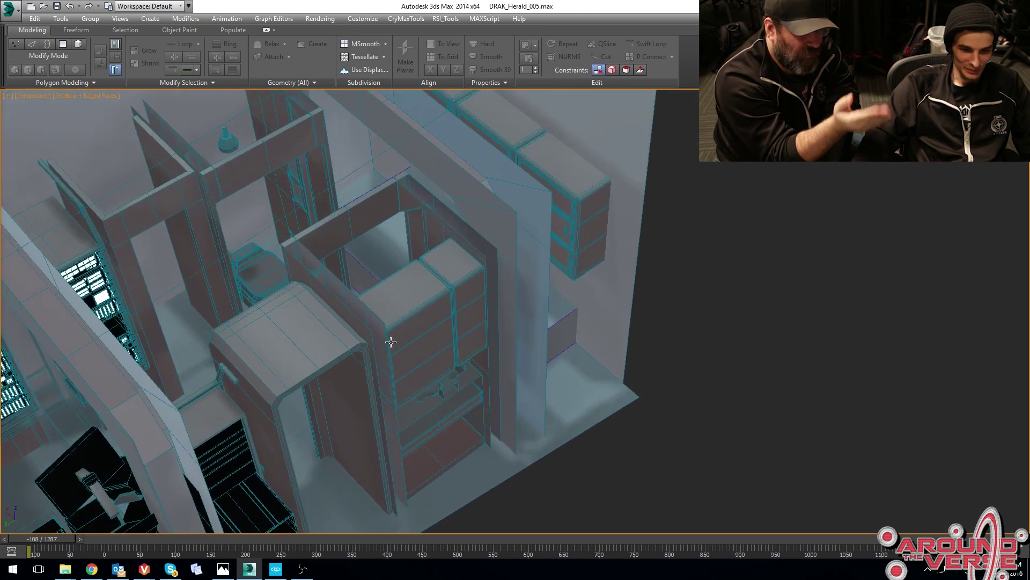
middle_click_drag(349, 214, 357, 299)
middle_click_drag(355, 254, 352, 280, "alt")
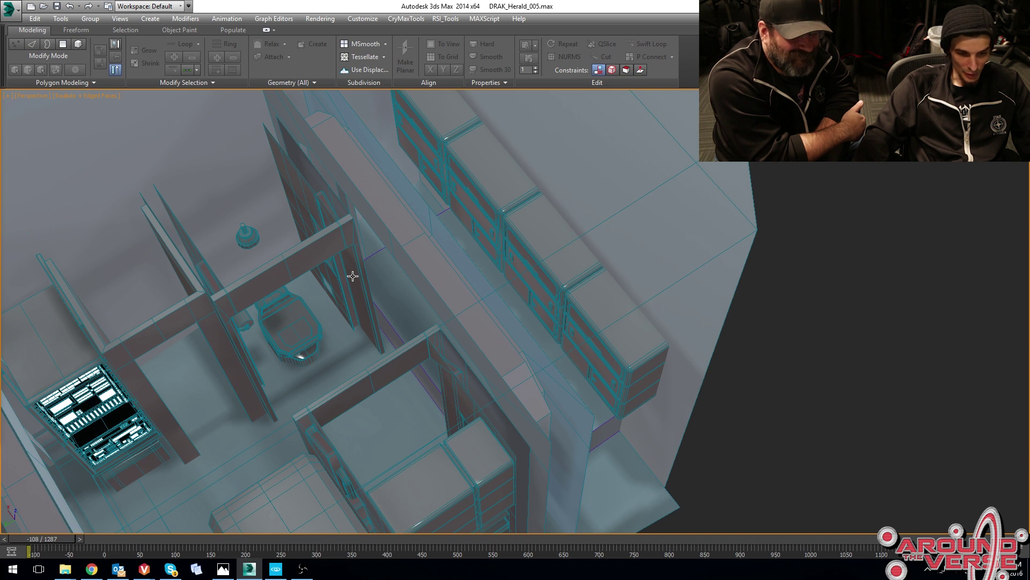
scroll(437, 248, "up", 3)
left_click(445, 268)
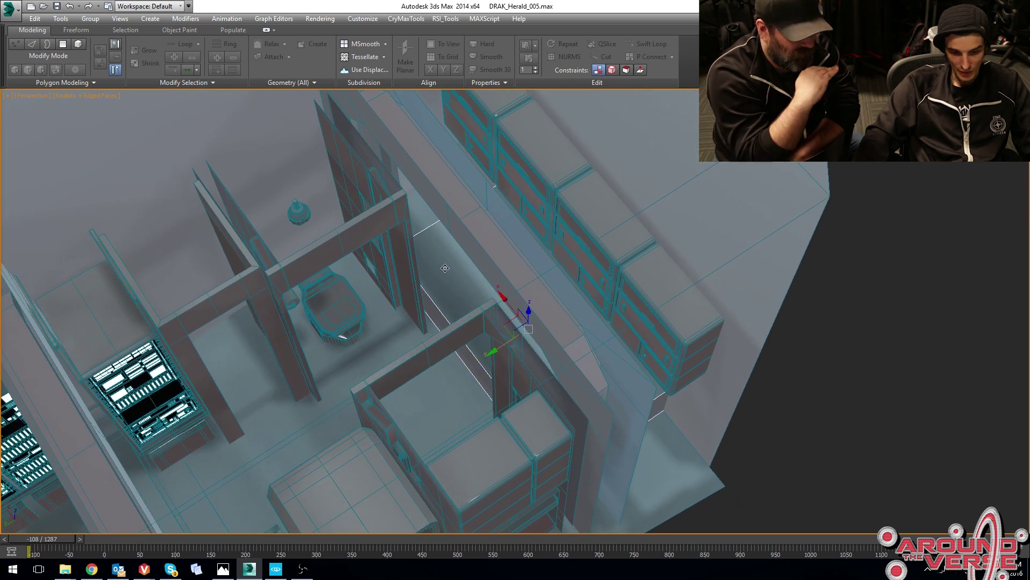
middle_click_drag(445, 268, 398, 177, "alt")
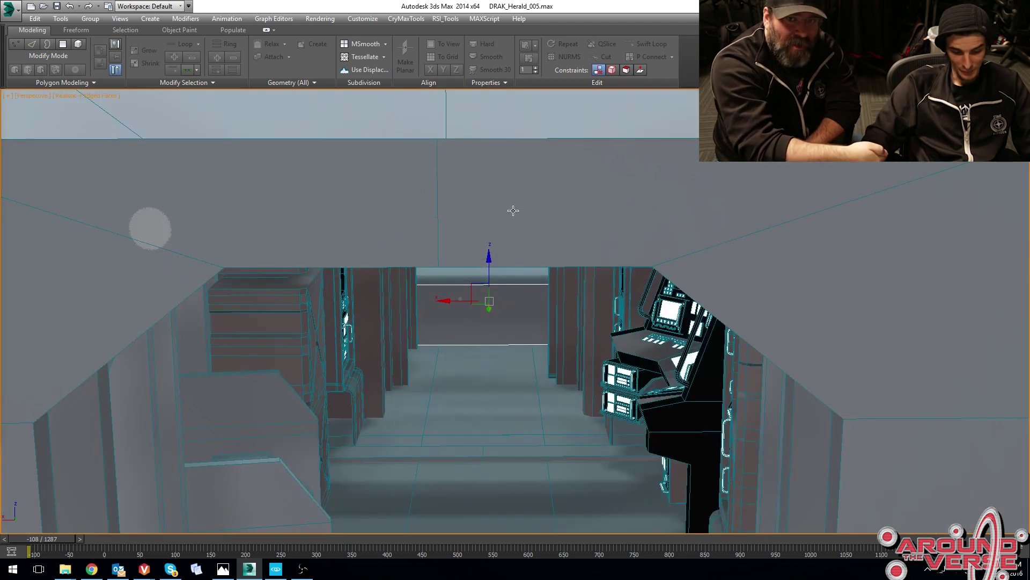
middle_click_drag(513, 210, 486, 206, "alt")
key("z")
middle_click_drag(491, 259, 472, 351)
scroll(469, 365, "up", 2)
scroll(467, 322, "down", 3)
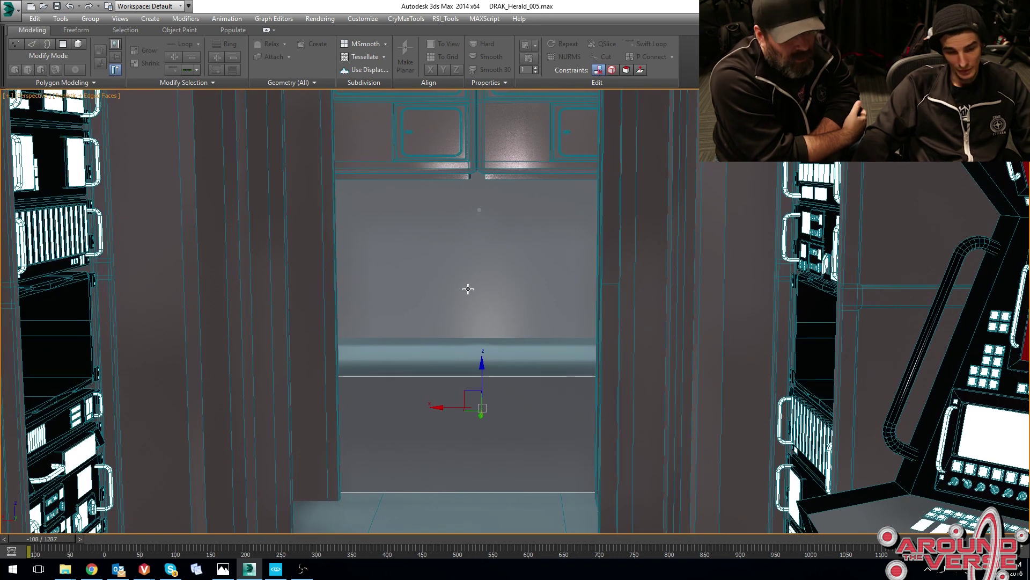
Check the full width of the bed block in wireframe, and switch back to the shaded view.
mouse_move(471, 302)
middle_mouse_down()
mouse_move(446, 337)
mouse_move(397, 340)
mouse_move(368, 368)
mouse_move(362, 402)
mouse_move(414, 340)
mouse_move(419, 306)
mouse_move(416, 317)
mouse_move(409, 294)
mouse_move(403, 320)
mouse_move(403, 306)
mouse_move(411, 310)
mouse_move(444, 195)
mouse_move(423, 345)
mouse_move(426, 324)
mouse_move(431, 379)
mouse_move(433, 317)
middle_mouse_up()
scroll(458, 322, "up", 2)
scroll(446, 337, "down", 2)
key("F3")
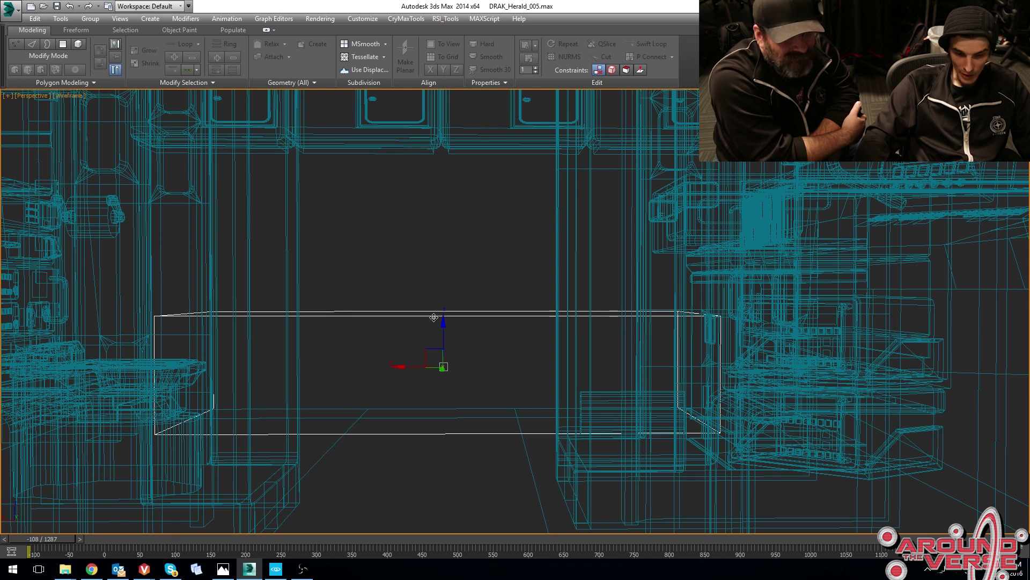
key("F3")
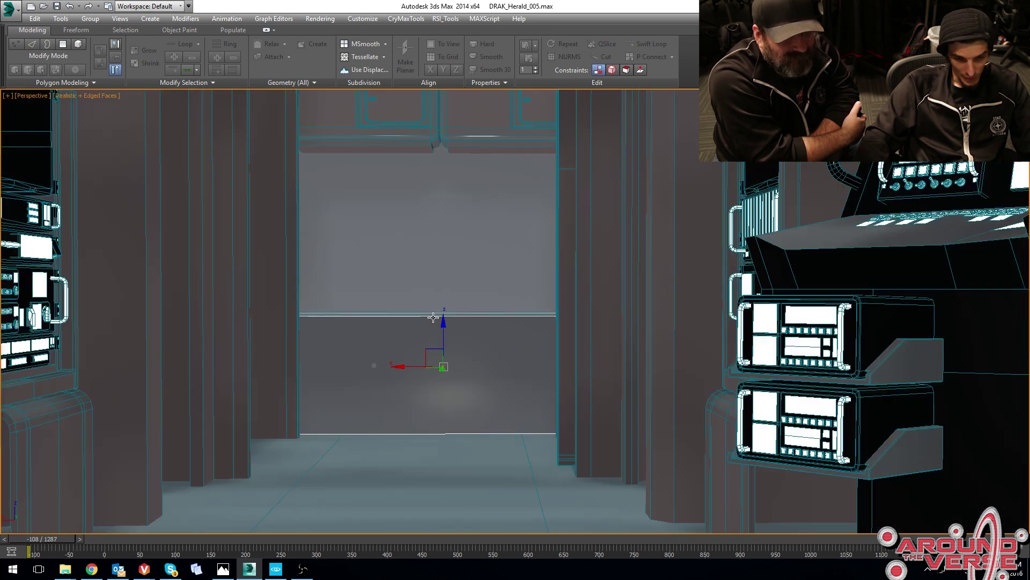
Show the scene in wireframe and inspect the bed block together with the cabinets above it.
middle_click_drag(458, 212, 414, 328)
middle_click_drag(414, 328, 420, 273)
key("F3")
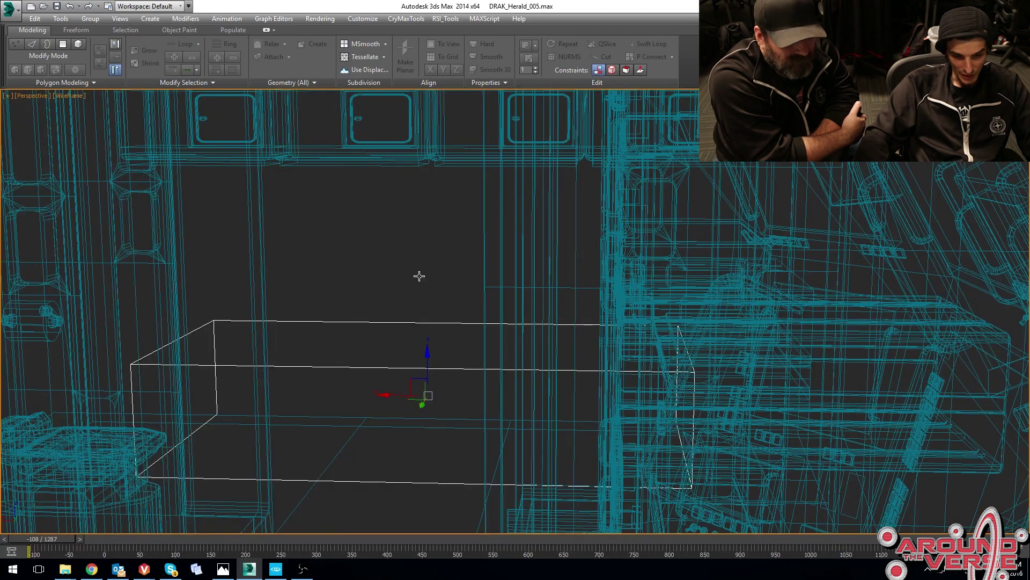
middle_click_drag(414, 336, 460, 304, "alt")
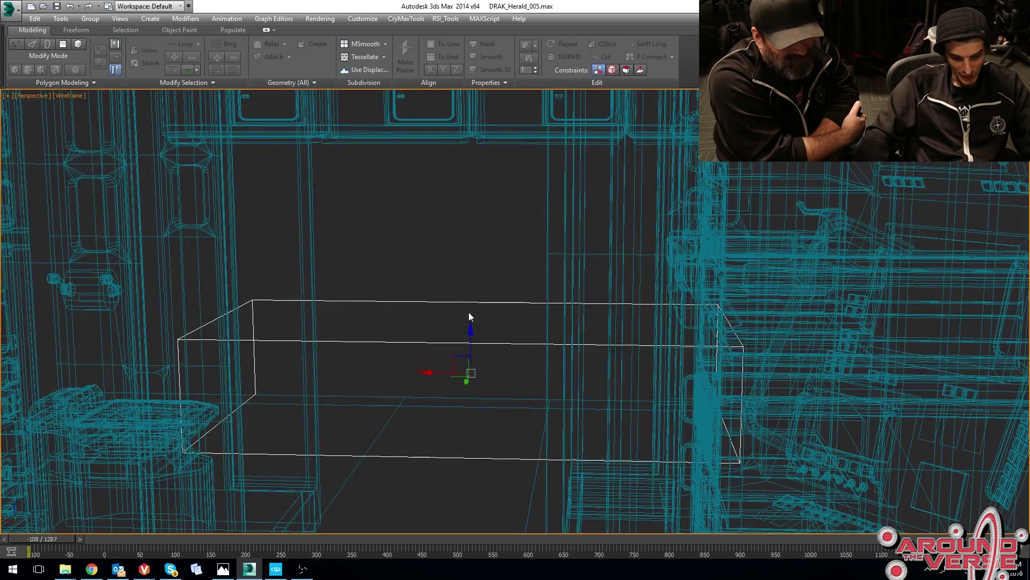
mouse_move(596, 357)
middle_mouse_down("alt")
mouse_move(445, 327)
mouse_move(565, 317)
mouse_move(574, 317)
mouse_move(455, 356)
middle_mouse_up("alt")
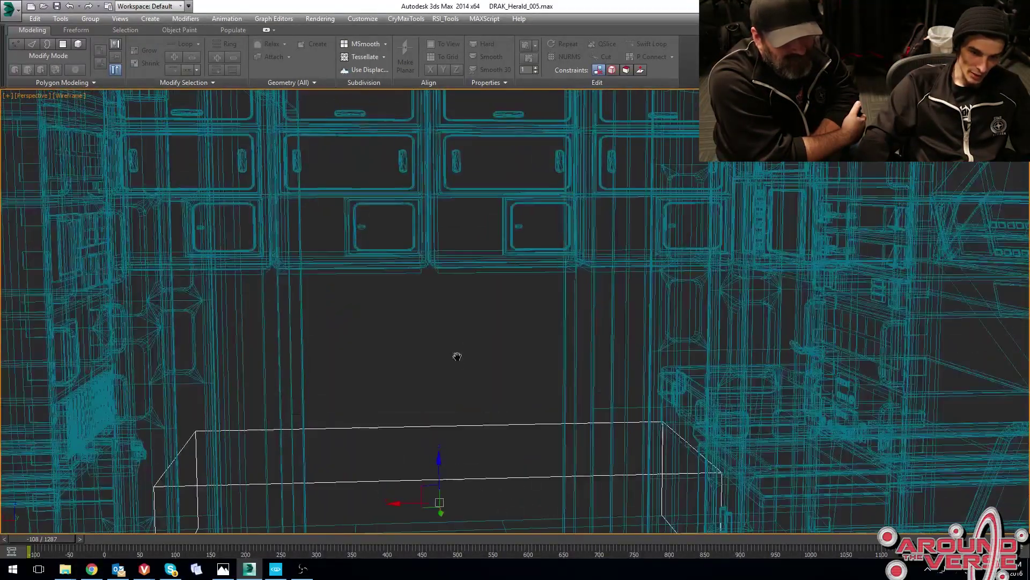
Return to the shaded view, select the upper red console screen and frame it up close.
key("F3")
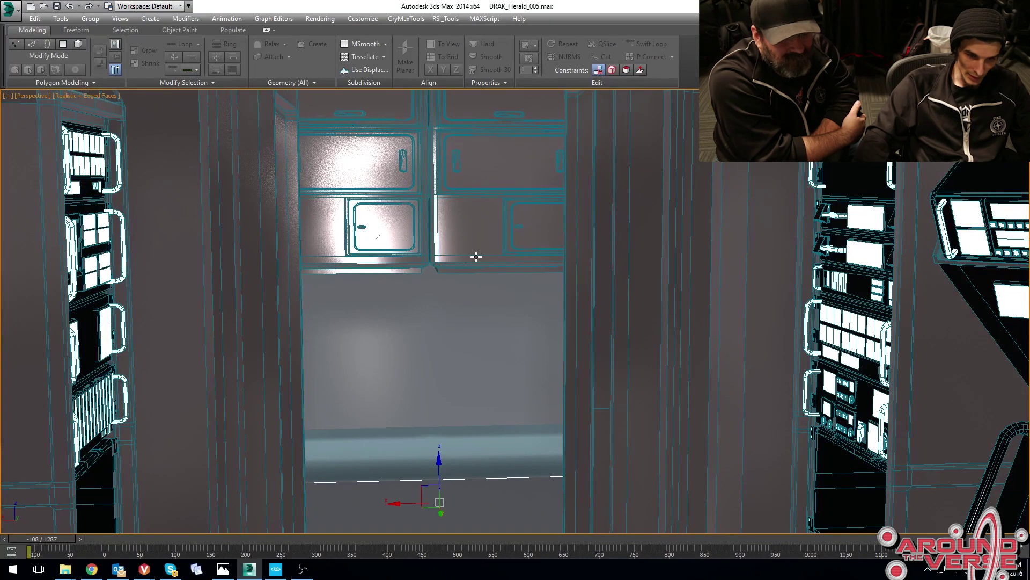
middle_click_drag(476, 257, 464, 318)
scroll(452, 393, "down", 2)
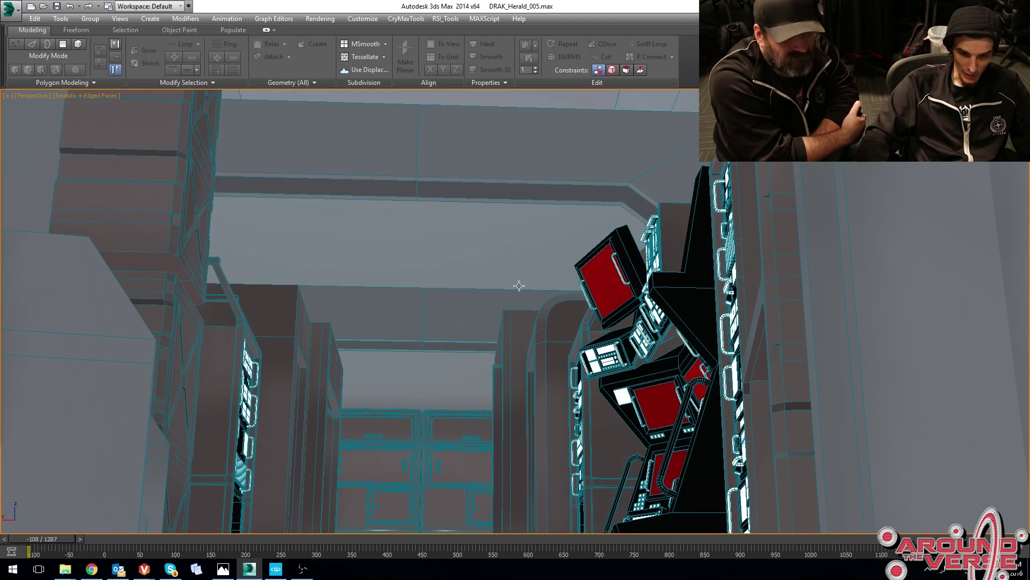
middle_click_drag(521, 286, 474, 253)
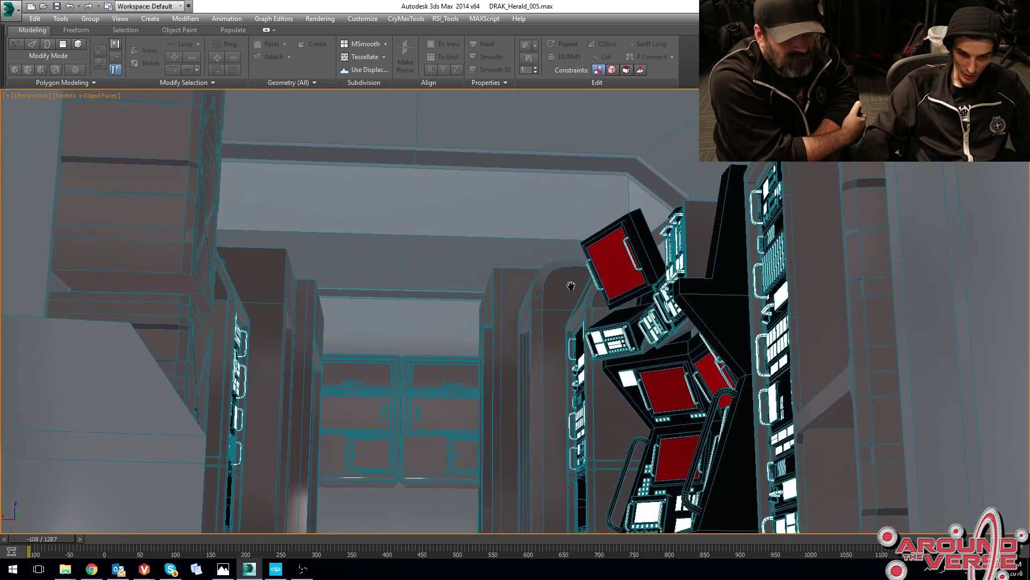
middle_click_drag(571, 285, 539, 220)
left_click(581, 194)
key("z")
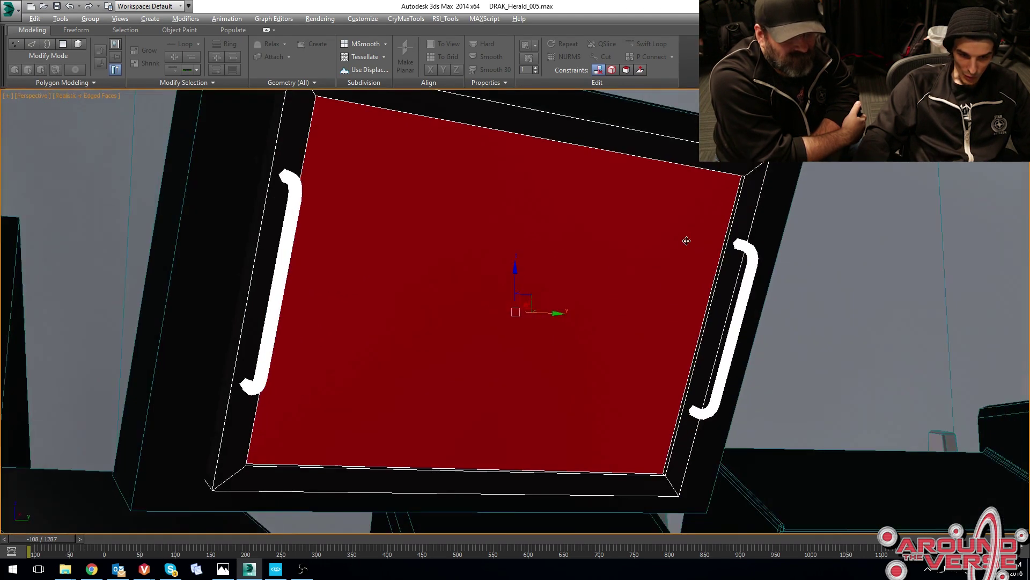
Inspect the interior forward from the console, down the corridor through the octagonal doorway.
middle_click_drag(686, 330, 667, 122)
scroll(655, 343, "down", 4)
middle_click_drag(655, 343, 605, 307)
scroll(589, 306, "up", 2)
scroll(562, 321, "up", 2)
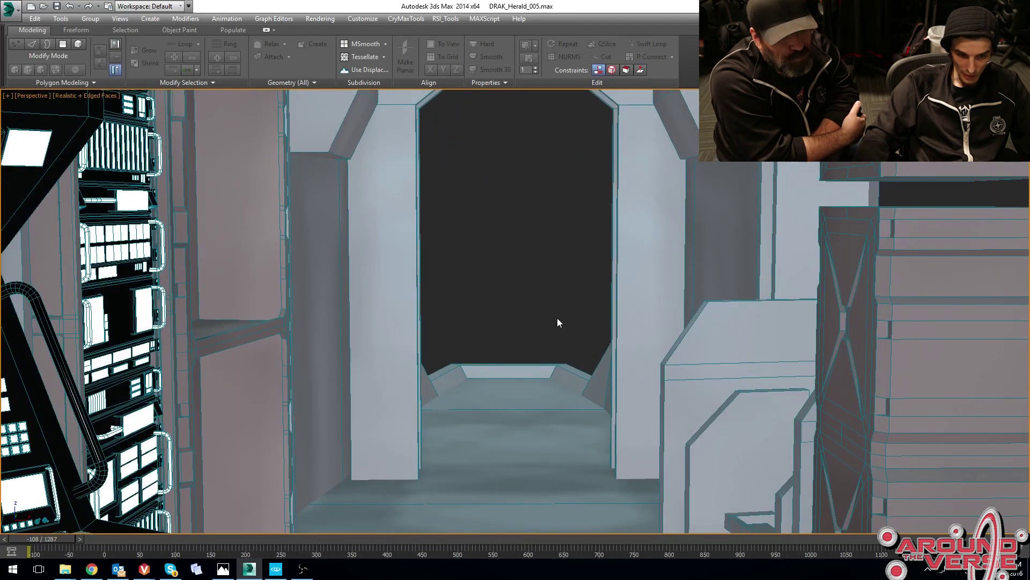
scroll(569, 304, "down", 3)
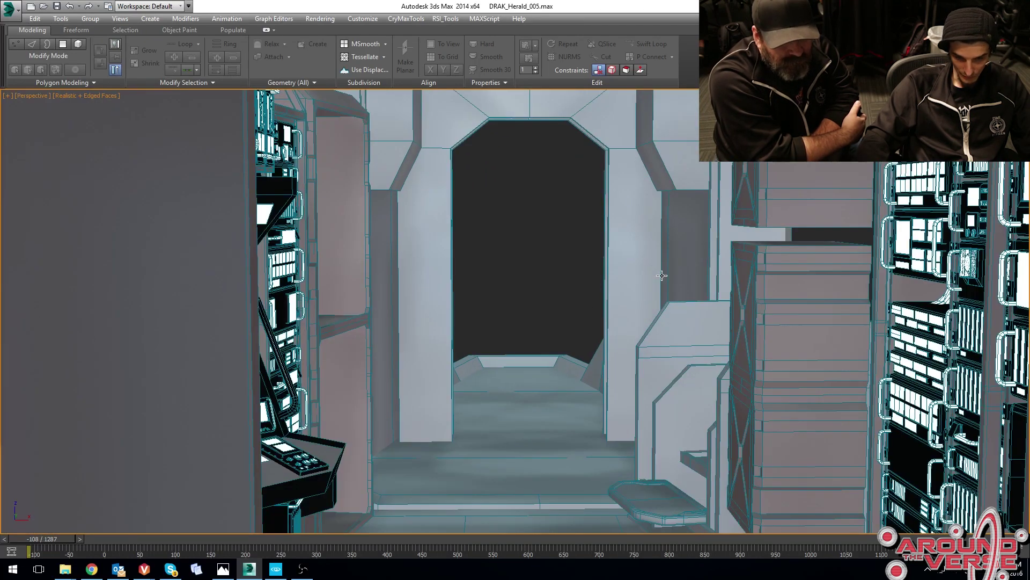
Step back out of the interior until its whole length shows in side view.
middle_click_drag(662, 275, 558, 295, "alt")
scroll(558, 273, "down", 4)
middle_click_drag(709, 290, 487, 276)
scroll(466, 210, "down", 7)
scroll(465, 211, "up", 2)
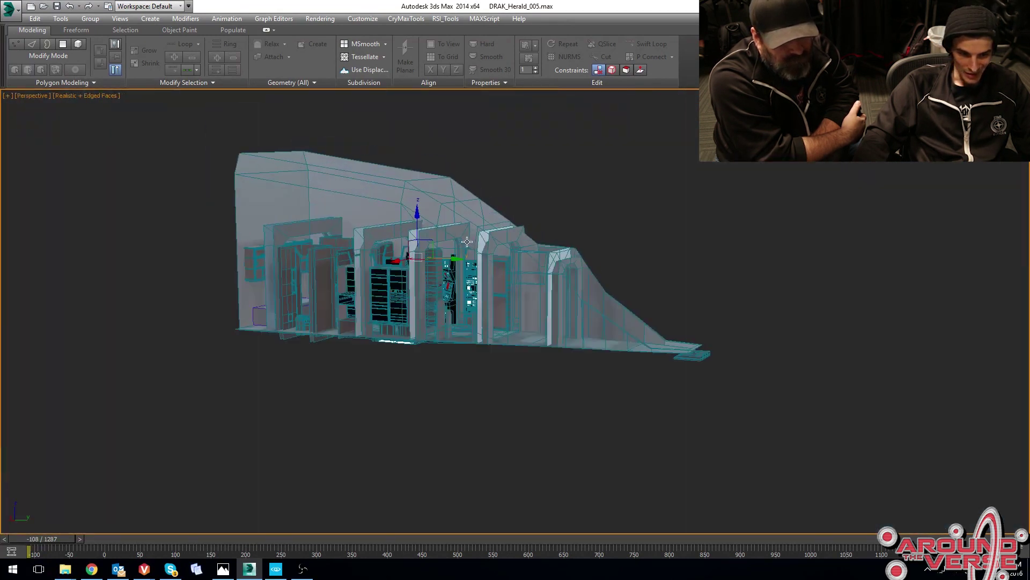
Inspect the interior layout of racks, console and living cubicles up close and from both sides of the hull.
scroll(466, 242, "up", 4)
middle_click_drag(467, 241, 614, 283, "alt")
middle_click_drag(614, 283, 575, 279, "alt")
middle_click_drag(575, 278, 558, 286)
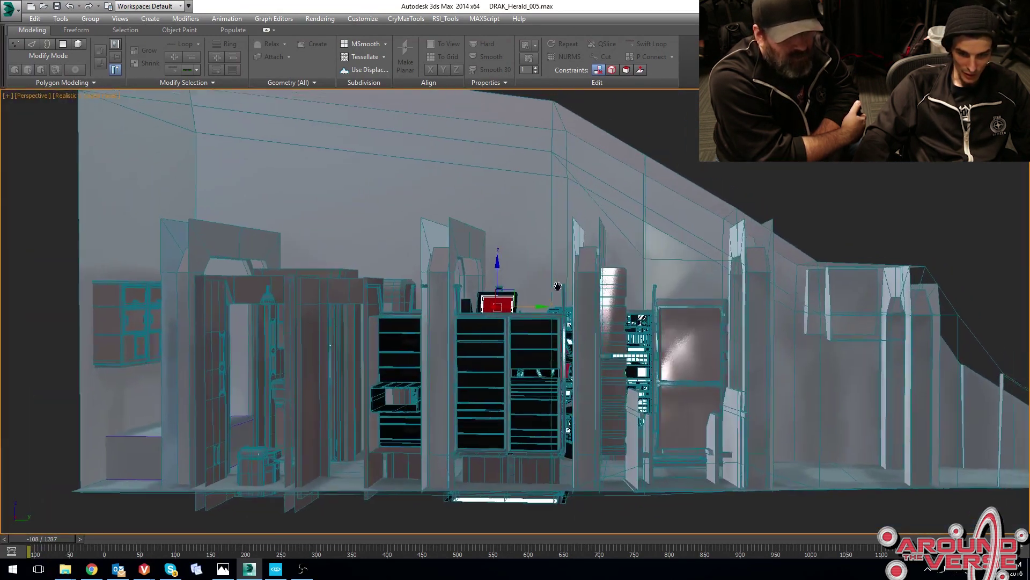
scroll(557, 286, "down", 8)
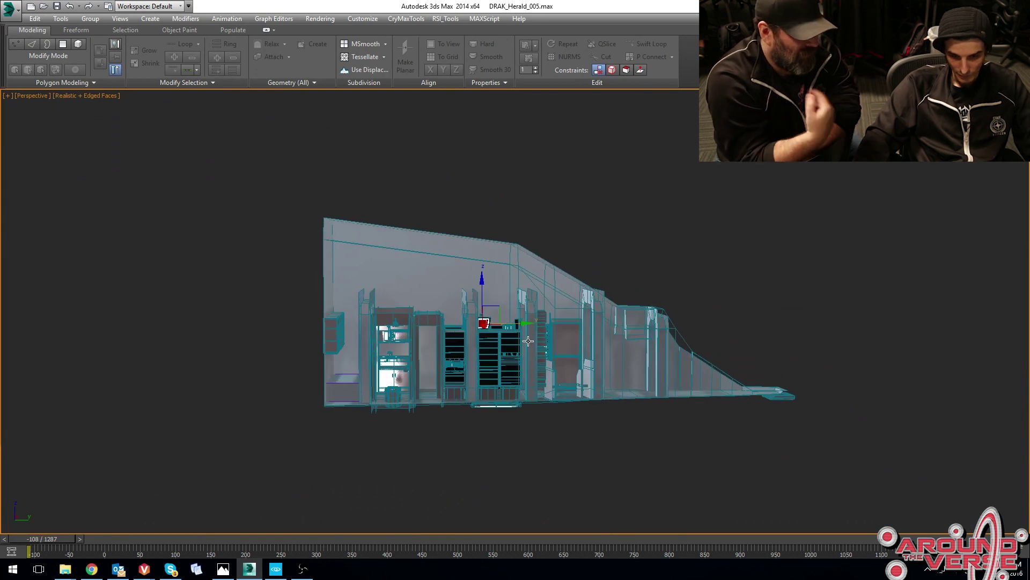
middle_click_drag(538, 329, 419, 331, "alt")
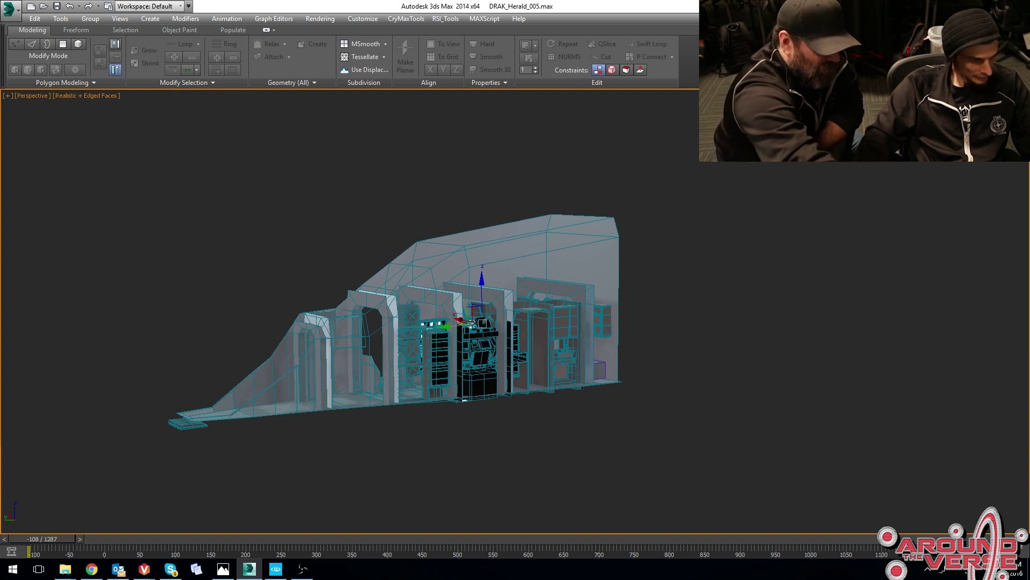
Select a part in the living section and inspect the bulkhead frames and the sloping forward passage.
left_click(558, 352)
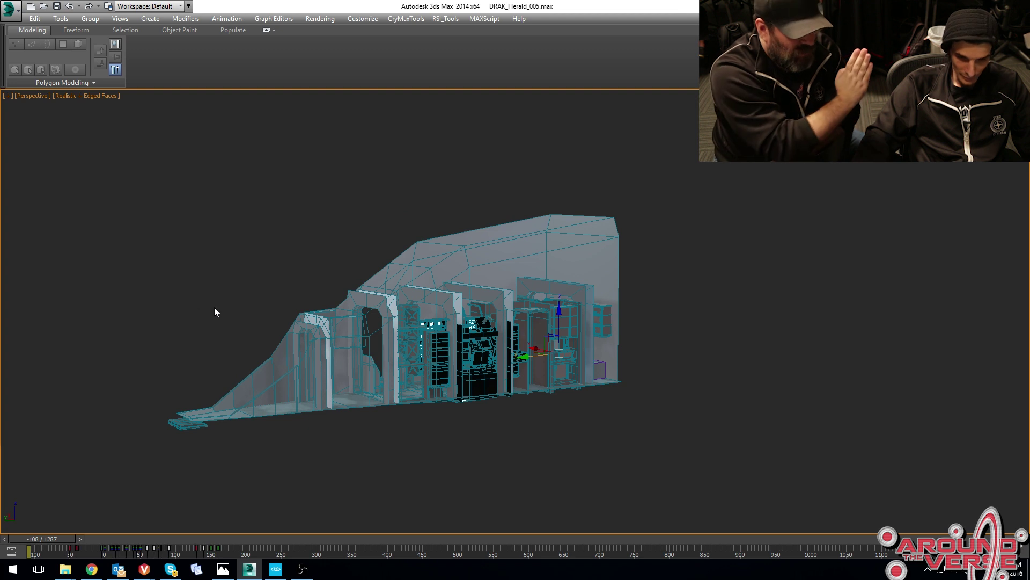
scroll(458, 344, "up", 6)
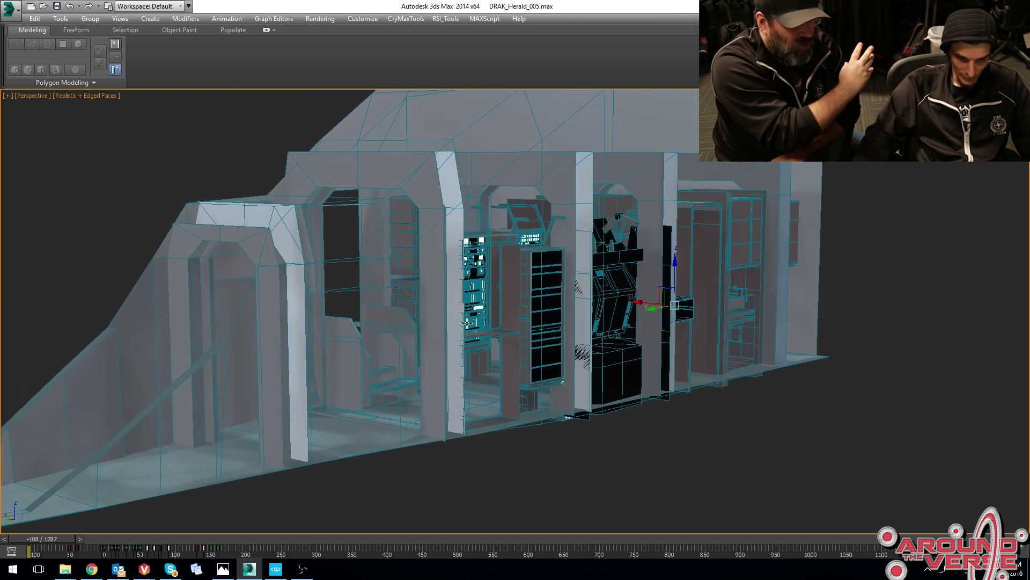
middle_click_drag(446, 329, 473, 349)
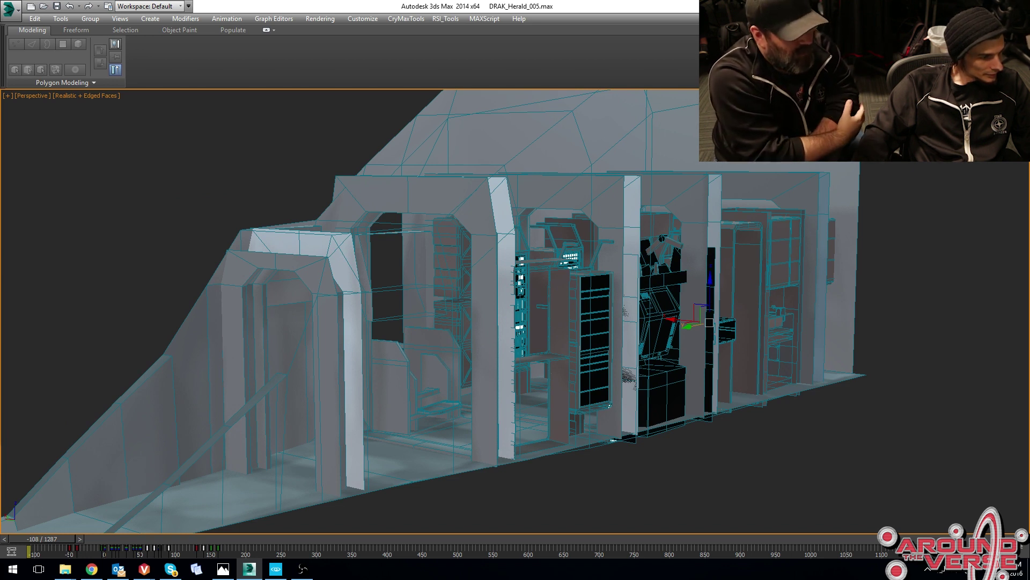
middle_click_drag(273, 436, 545, 357, "alt")
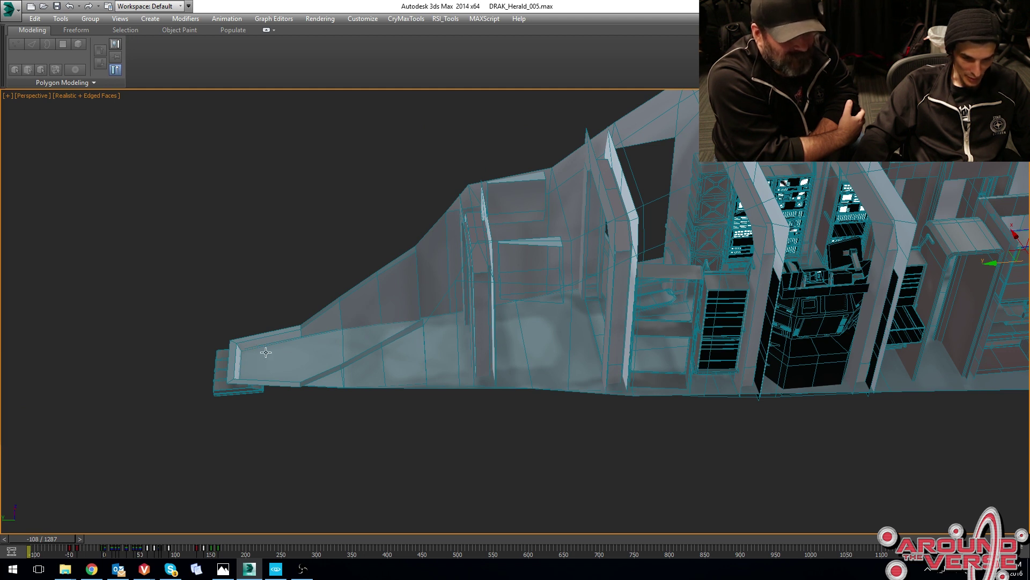
middle_click_drag(496, 315, 517, 304, "alt")
End the isolation of the interior and isolate the complete exterior ship model.
right_click(519, 305)
left_click(545, 258)
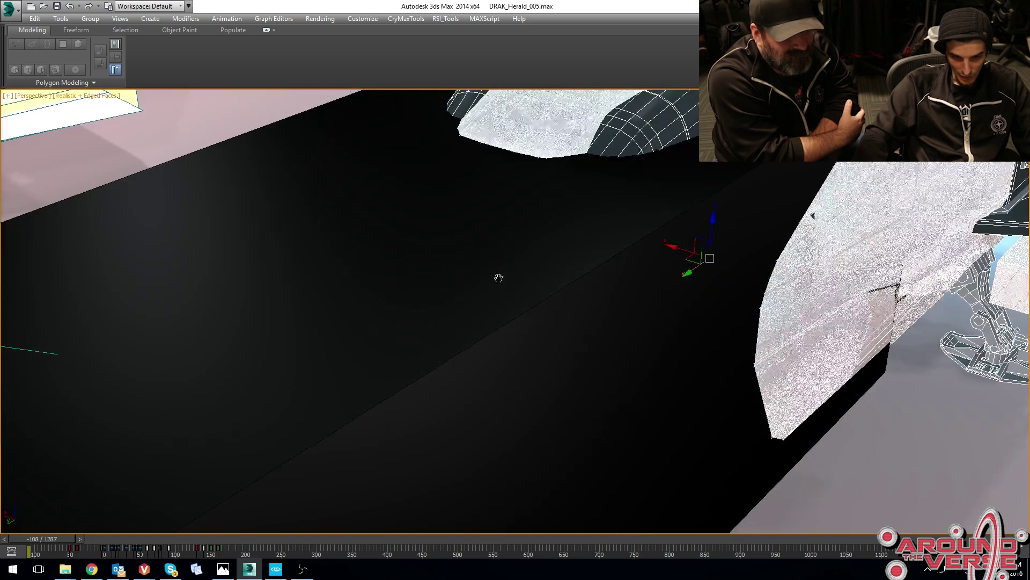
scroll(478, 271, "down", 8)
right_click(473, 268)
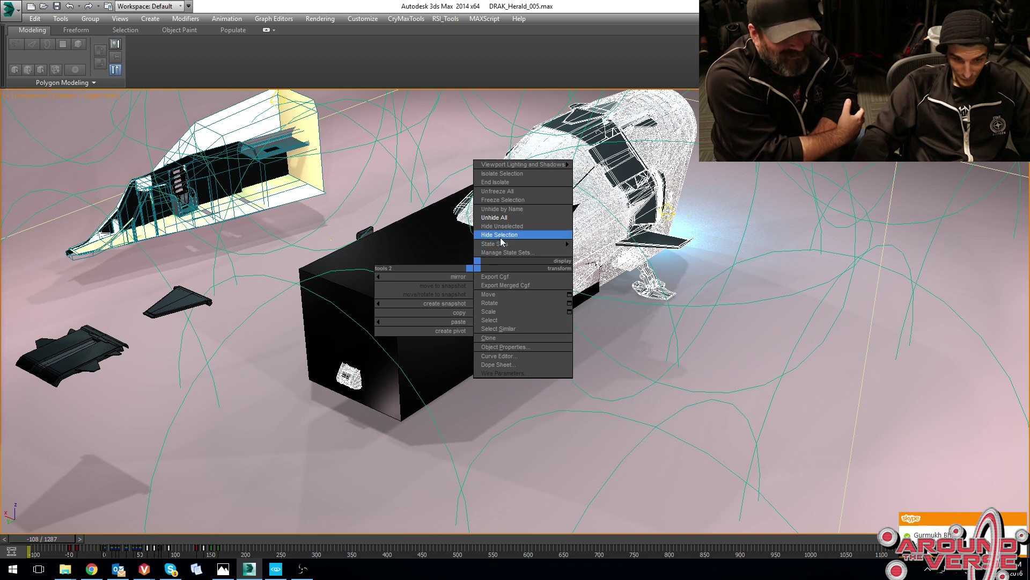
left_click(502, 173)
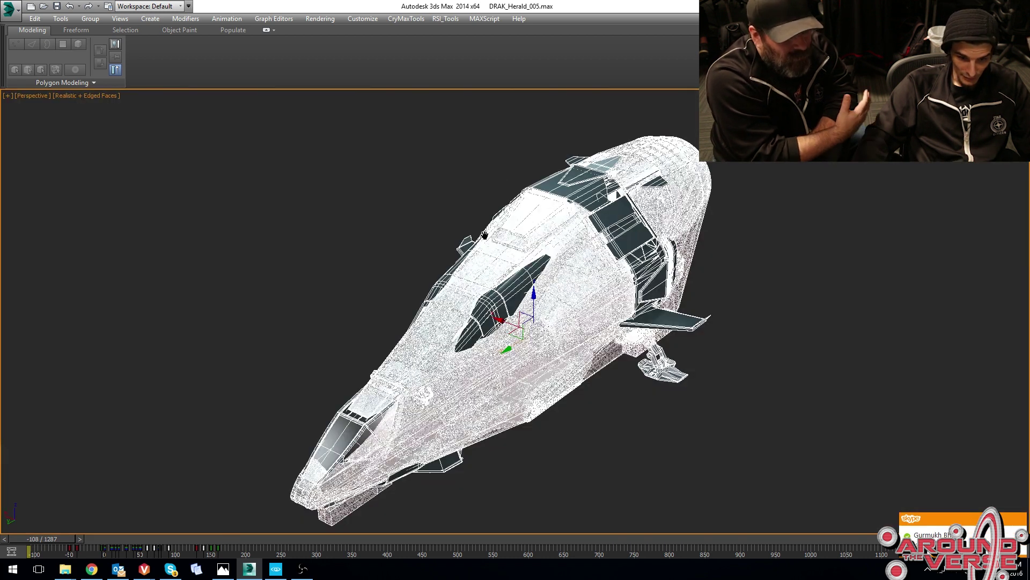
Hide the selected object on the exterior ship model.
scroll(484, 235, "up", 5)
right_click(462, 283)
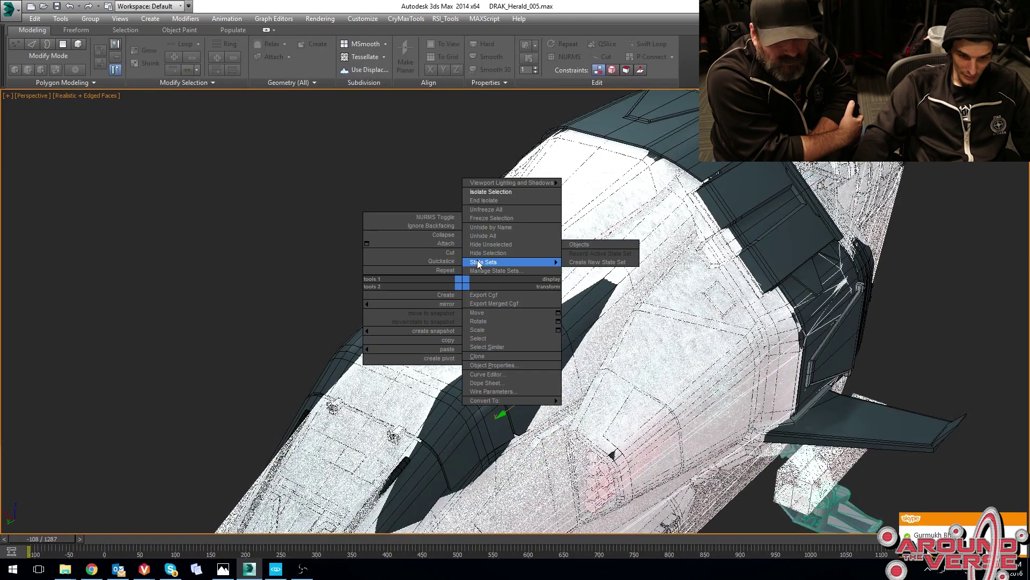
left_click(478, 253)
Turn off the edged faces display and view the shaded ship exterior from the side.
scroll(416, 236, "down", 5)
middle_click_drag(416, 237, 514, 289, "alt")
key("F4")
scroll(494, 270, "up", 3)
scroll(460, 285, "up", 3)
scroll(527, 302, "down", 4)
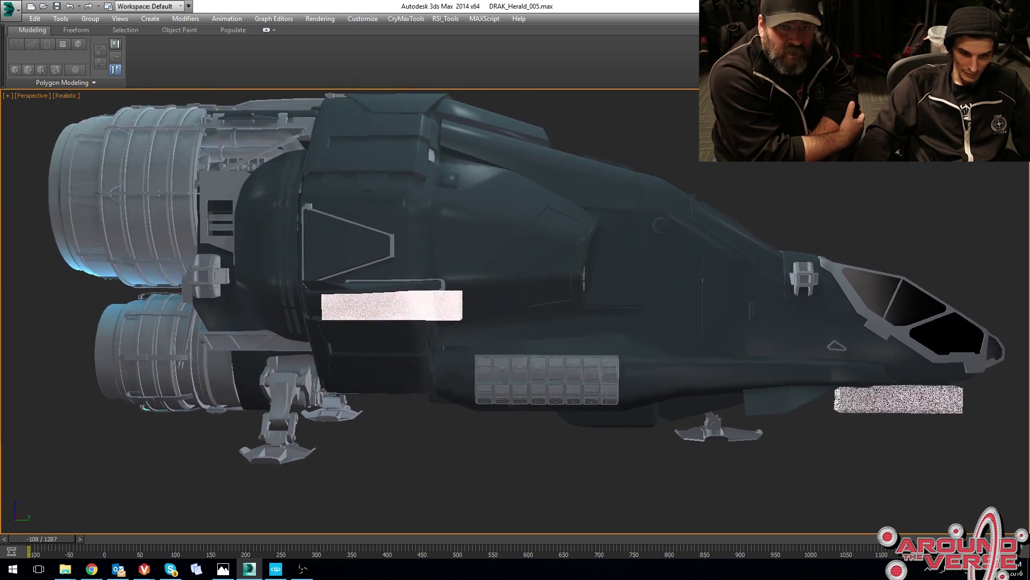
With the whole ship in side view, scrub the animation past frame 212 and back to frame -108.
middle_click_drag(611, 215, 481, 171)
middle_click_drag(485, 168, 506, 142)
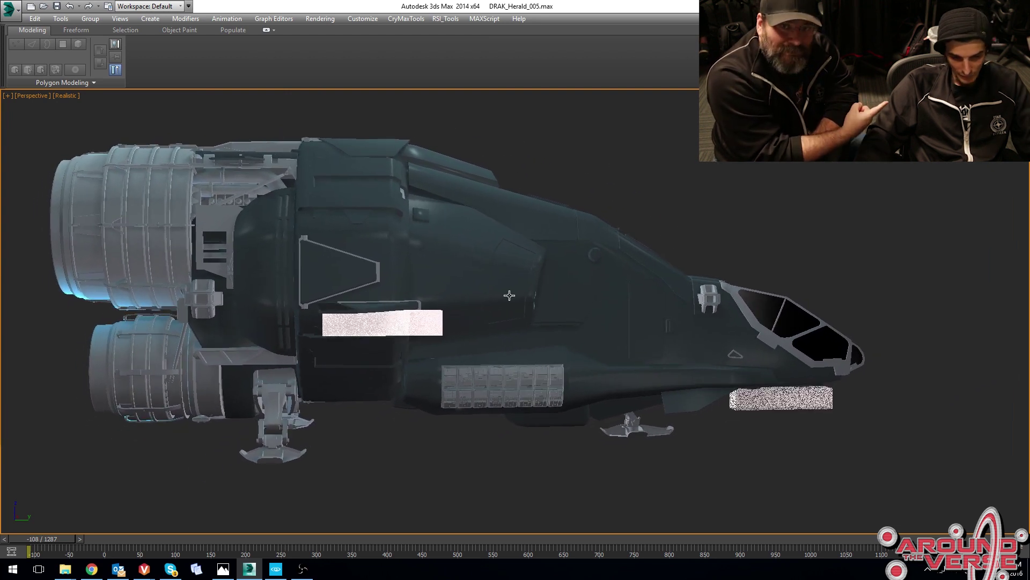
left_click_drag(71, 538, 249, 540)
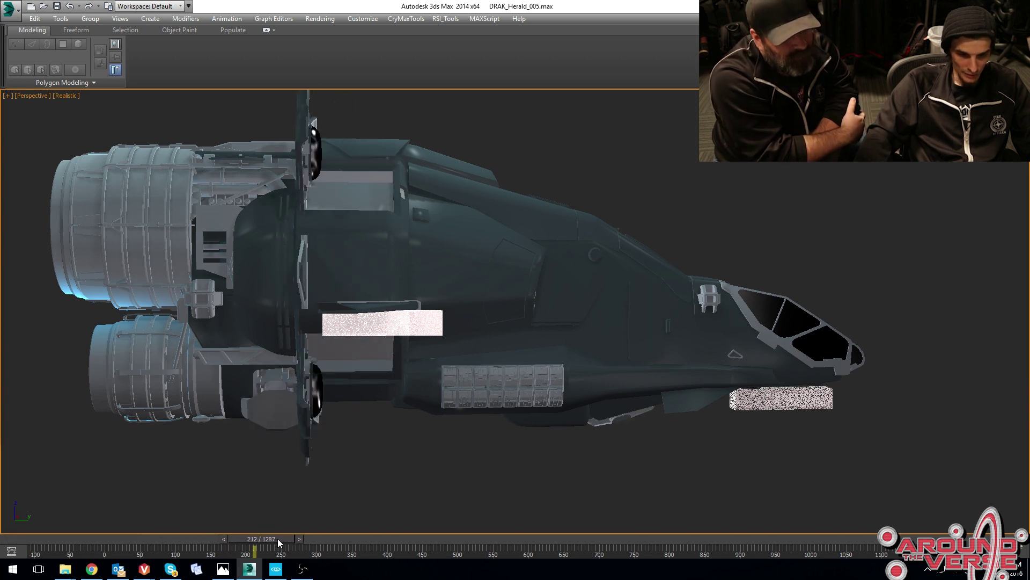
left_click_drag(315, 541, 98, 546)
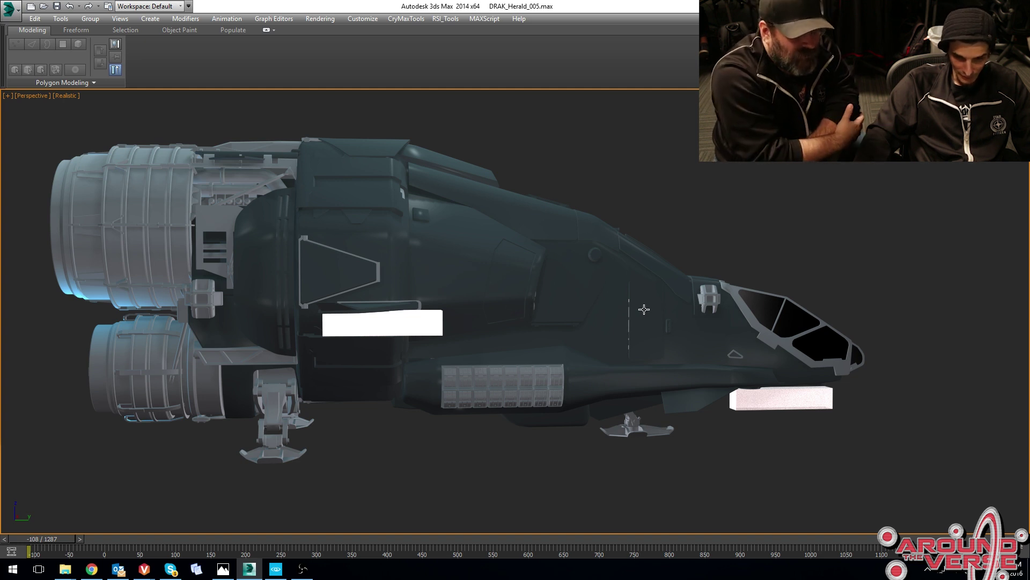
Select the ship's main hull and view the model head-on from the front.
left_click(582, 290)
middle_click_drag(665, 310, 482, 307, "alt")
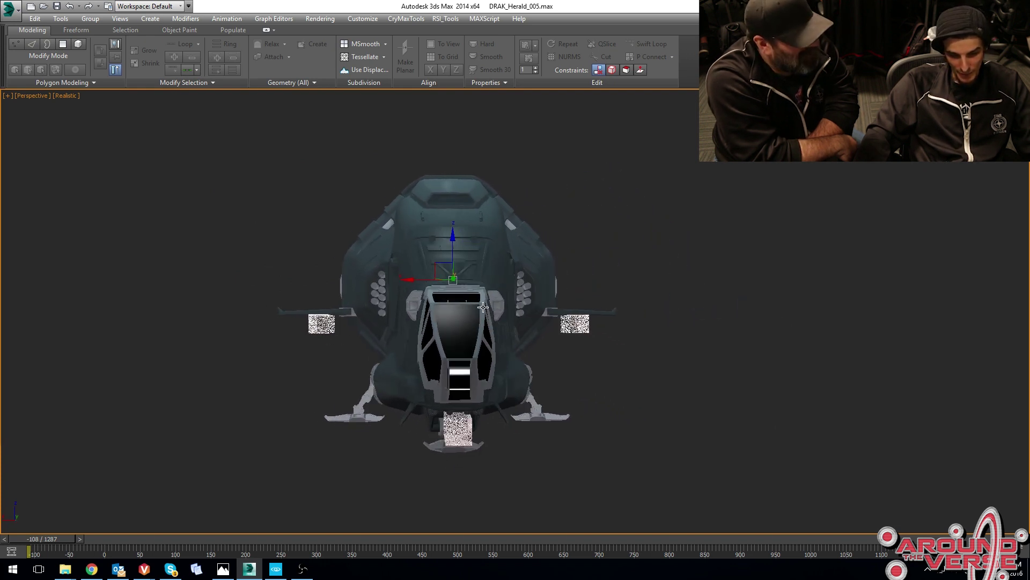